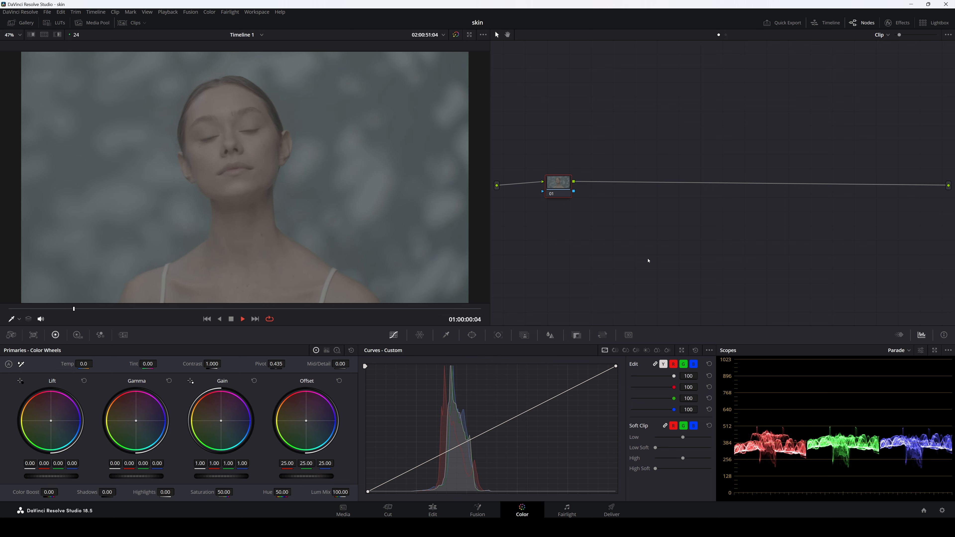
Stop playback, save the project, and set the project's color science to DaVinci YRGB Color Managed.
key("space")
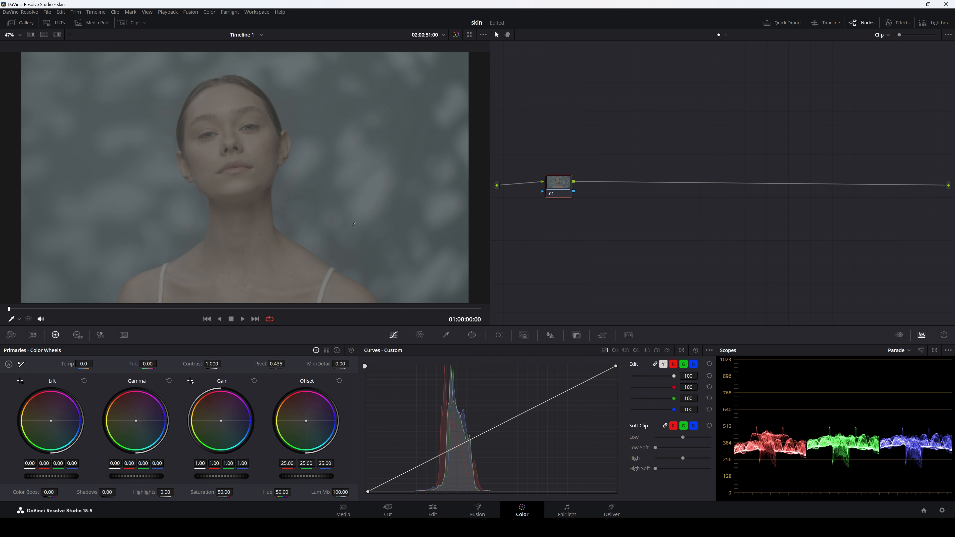
key("ctrl+s")
left_click(943, 511)
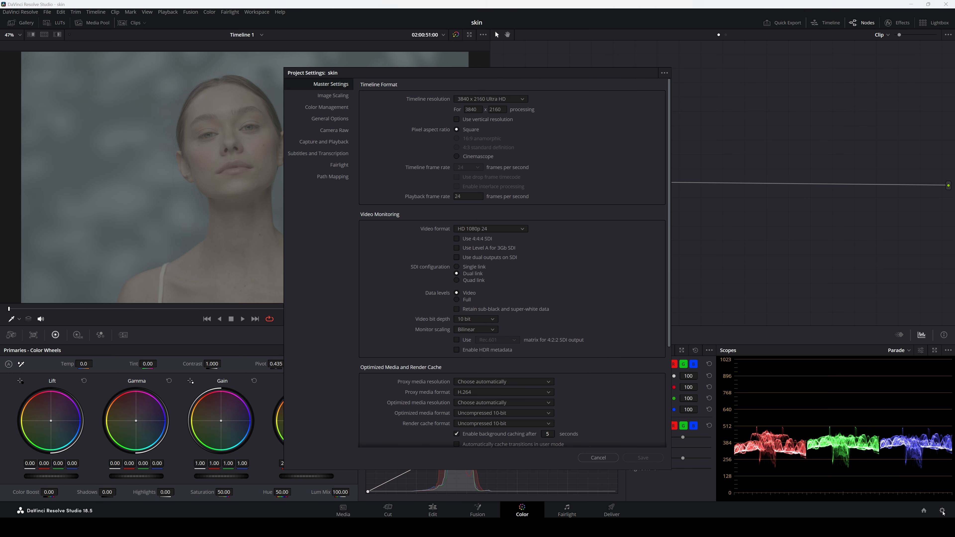
left_click(326, 108)
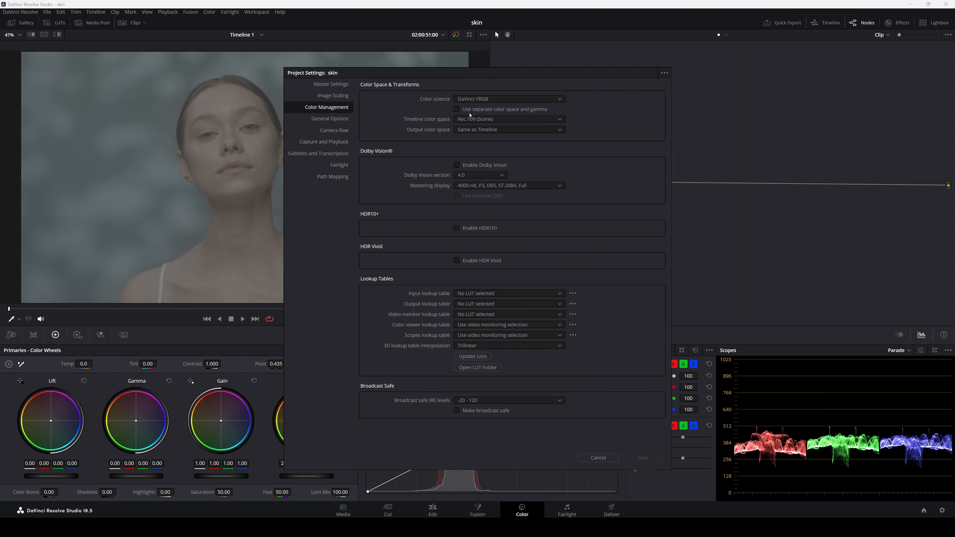
left_click(482, 102)
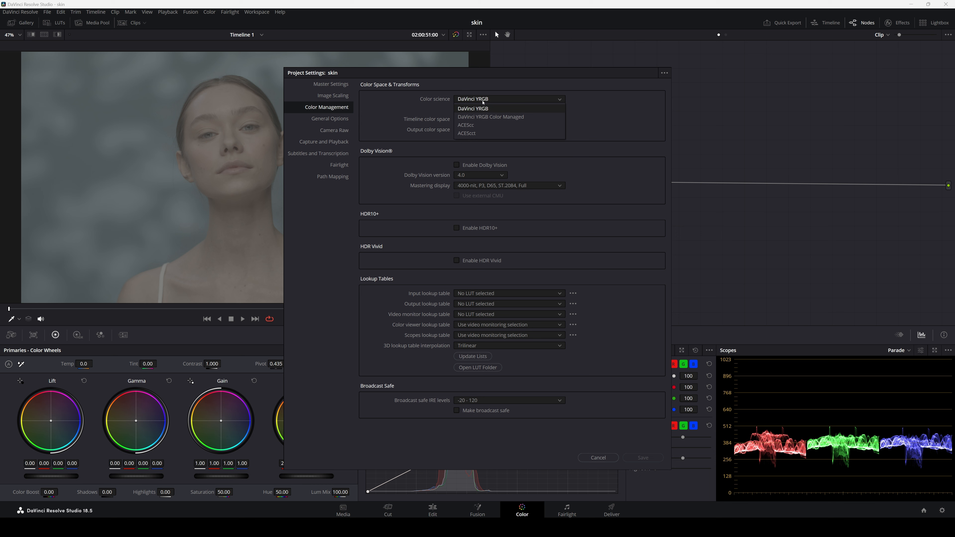
left_click(484, 118)
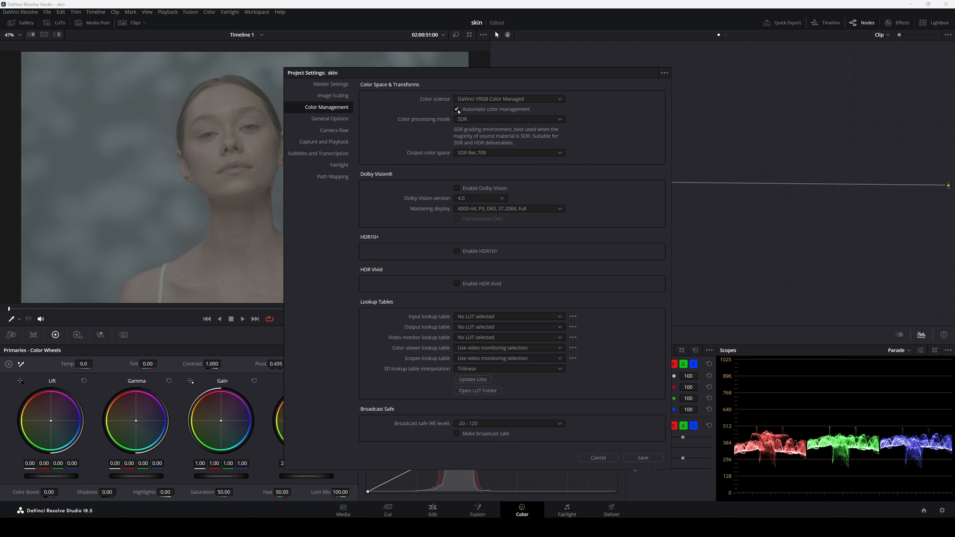
Disable automatic color management, set processing to HDR DaVinci Wide Gamut Intermediate and output to Rec.709 Gamma 2.4, and save the settings.
left_click(457, 110)
left_click(477, 119)
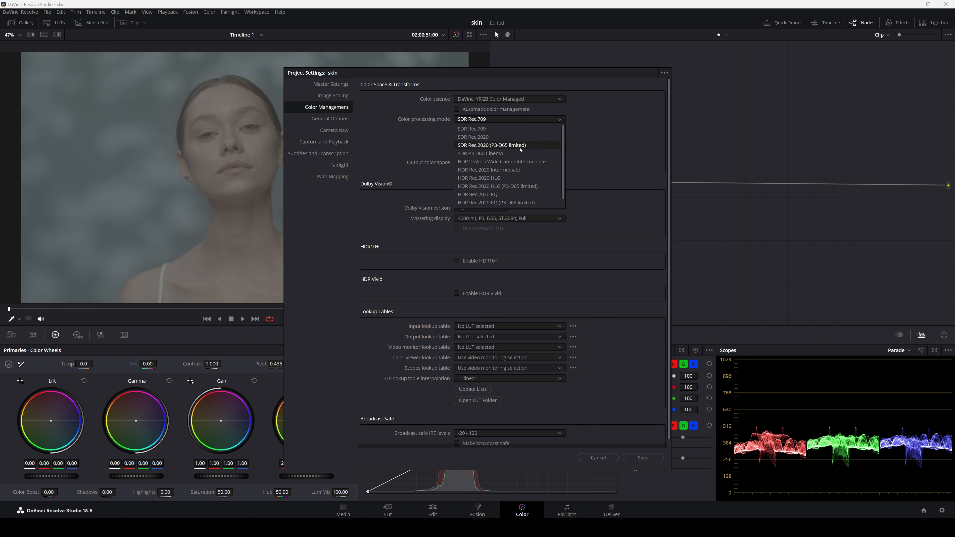
left_click(483, 165)
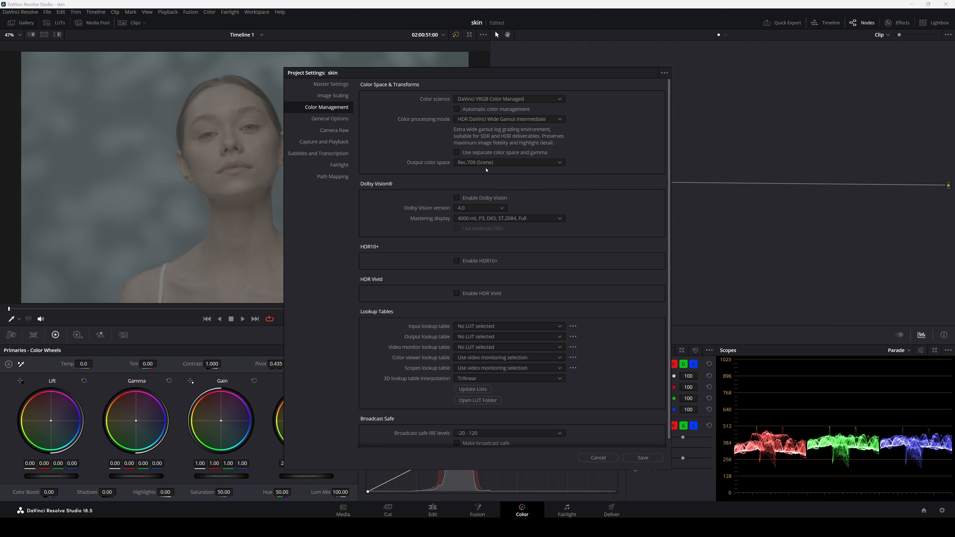
left_click(470, 165)
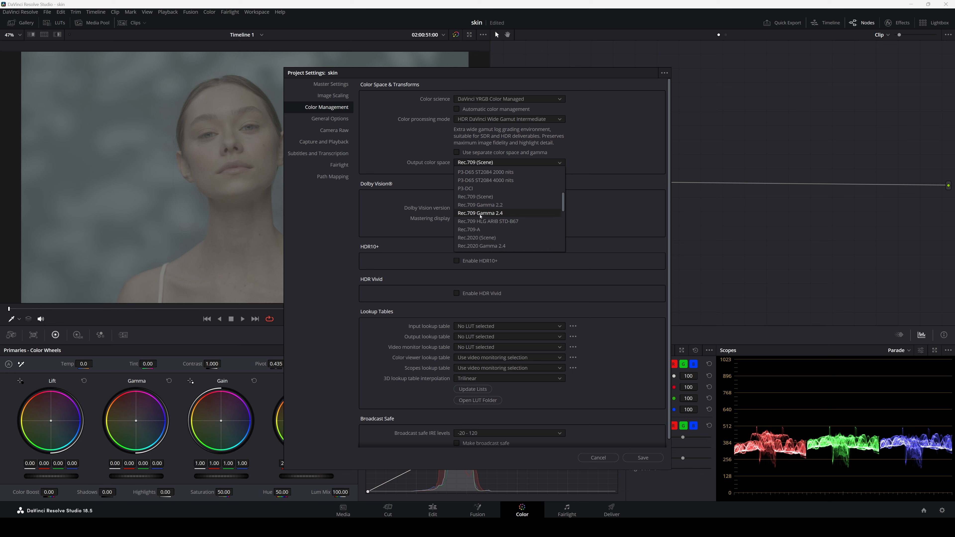
left_click(480, 213)
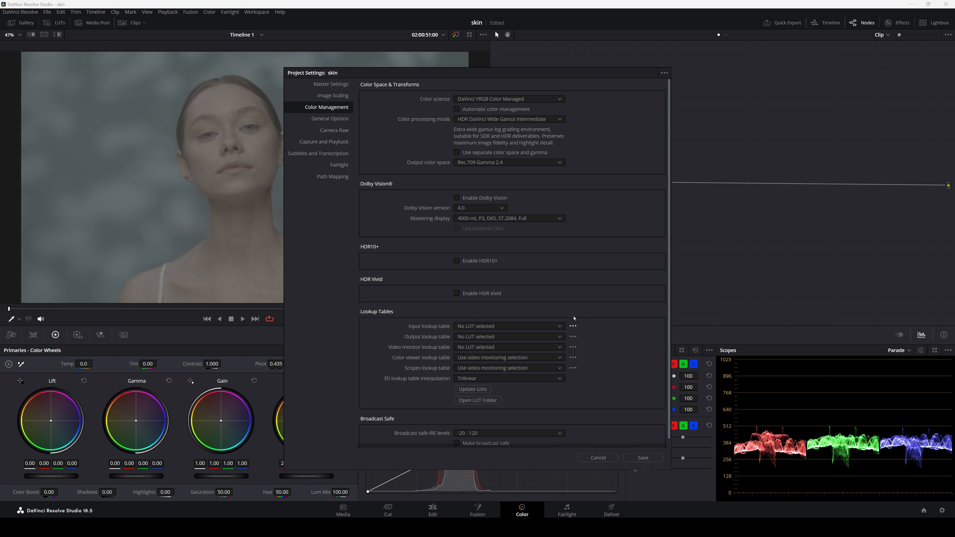
left_click(640, 457)
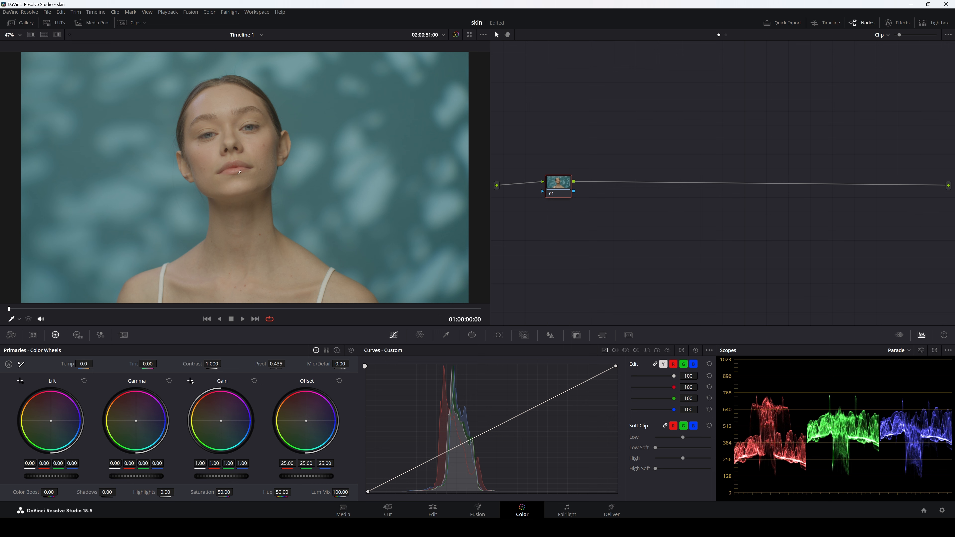
left_click(11, 335)
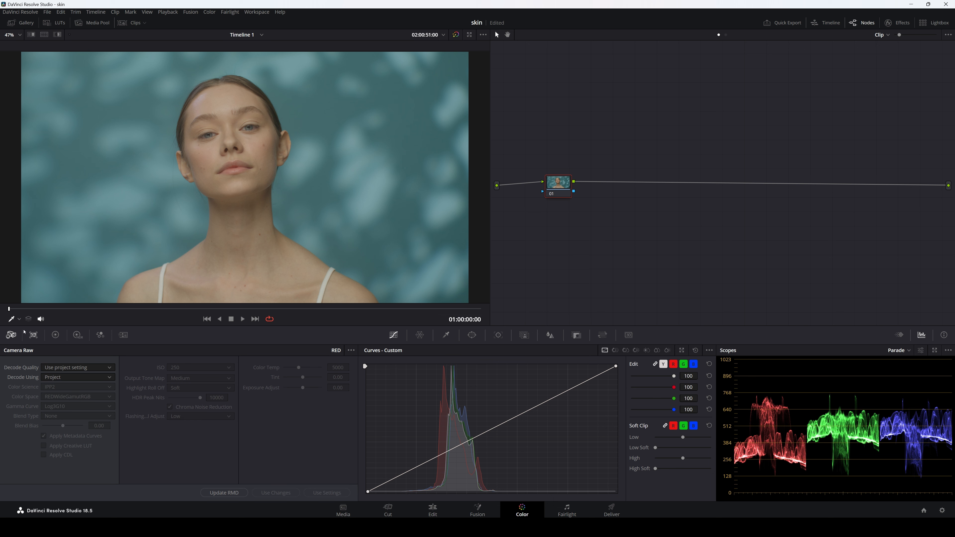
left_click(55, 335)
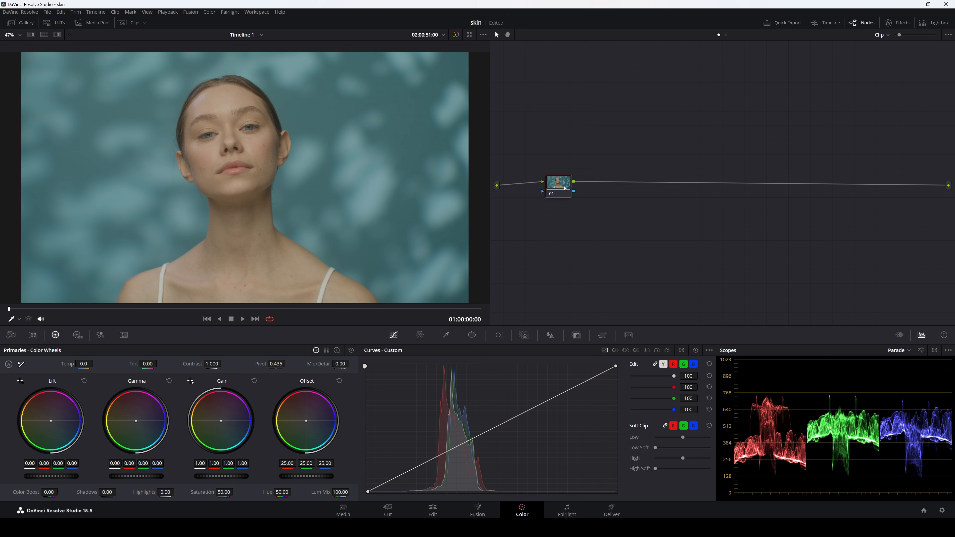
Add two serial nodes after the first node and label the three nodes bal, con and sat.
key("alt+s")
key("alt+s")
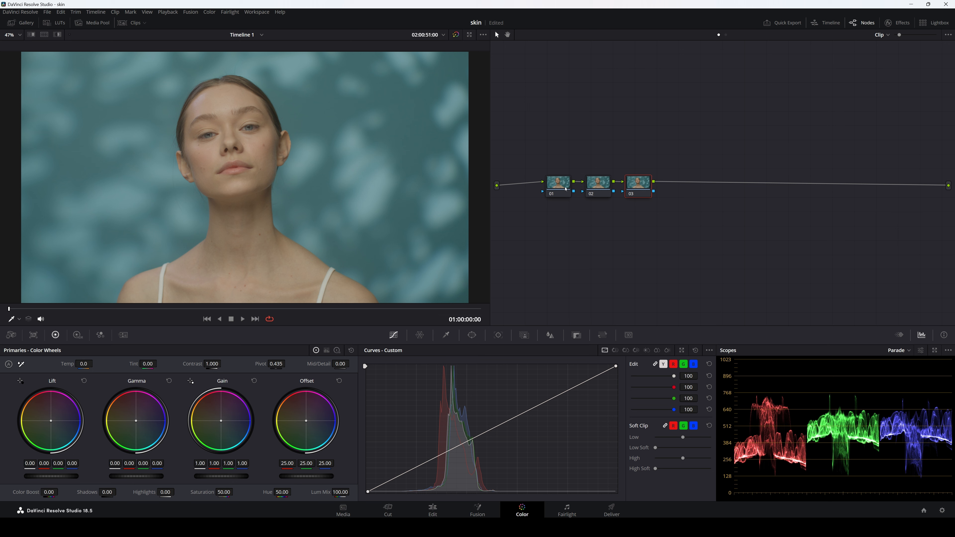
left_click(566, 188)
type("bal")
left_click(600, 186)
left_click(640, 182)
type("sat")
key("Return")
Balance the bal node by shifting Offset towards blue to about 24.89, 24.45, 26.33, and compare it off and on.
left_click(562, 184)
left_click_drag(306, 420, 306, 421)
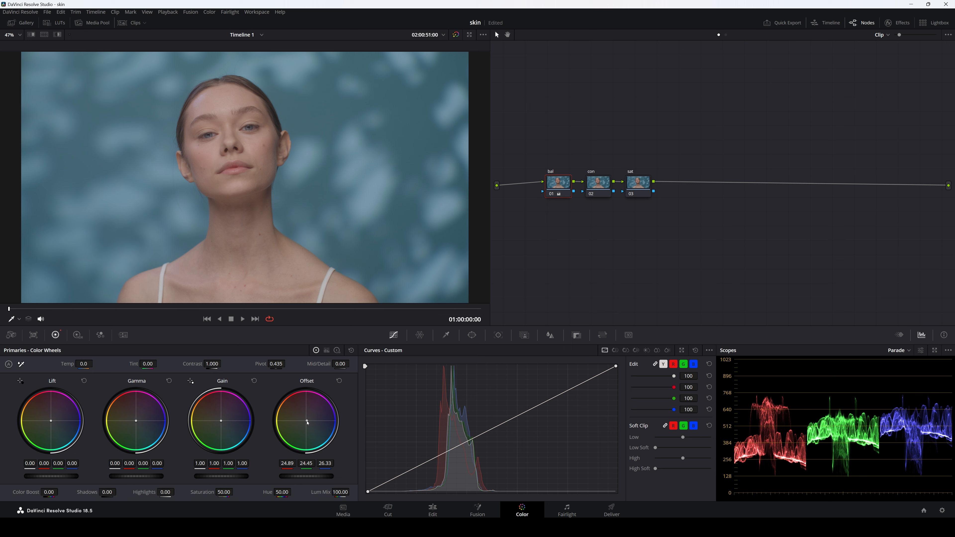
left_click(550, 194)
left_click(551, 195)
On the con node, set the contrast to 1.262 and the pivot to 0.277.
left_click(595, 187)
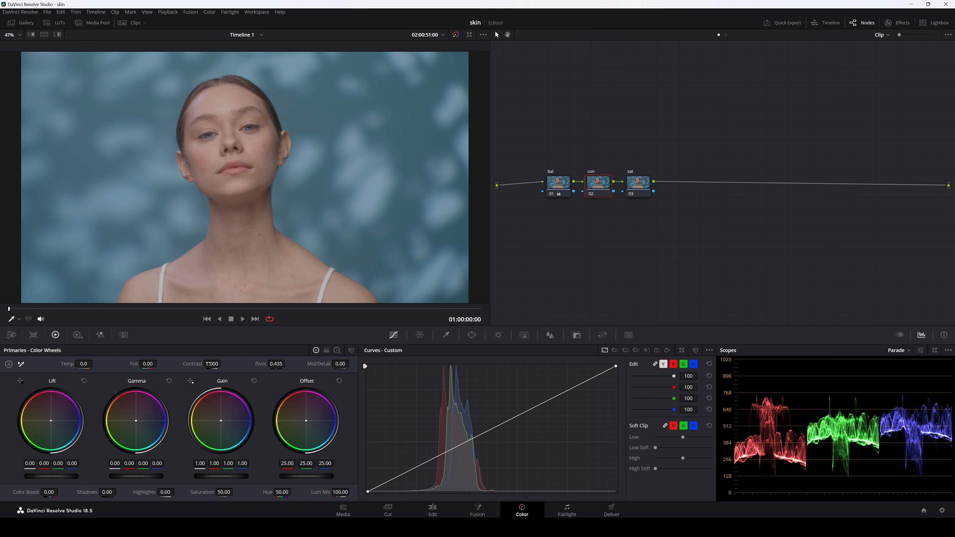
left_click_drag(208, 364, 224, 363)
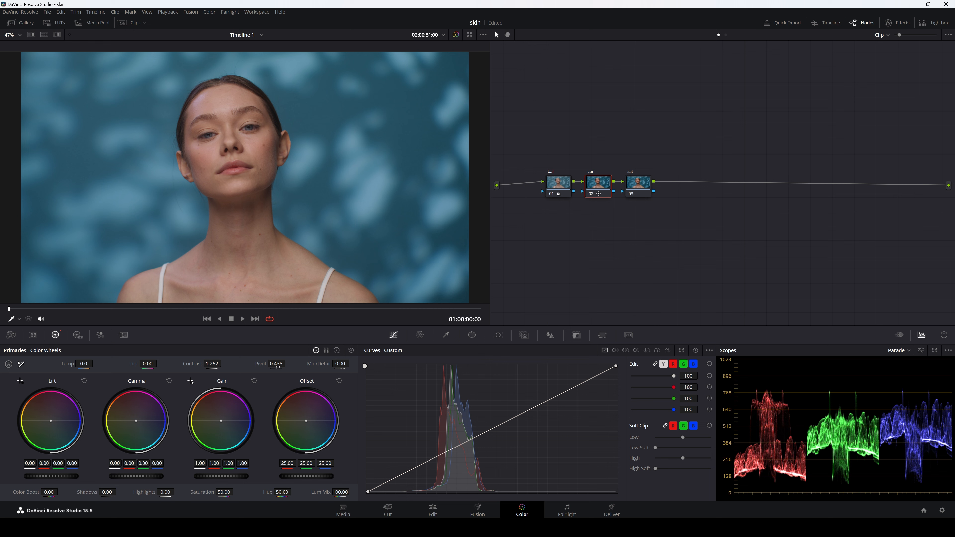
left_click_drag(276, 364, 276, 364)
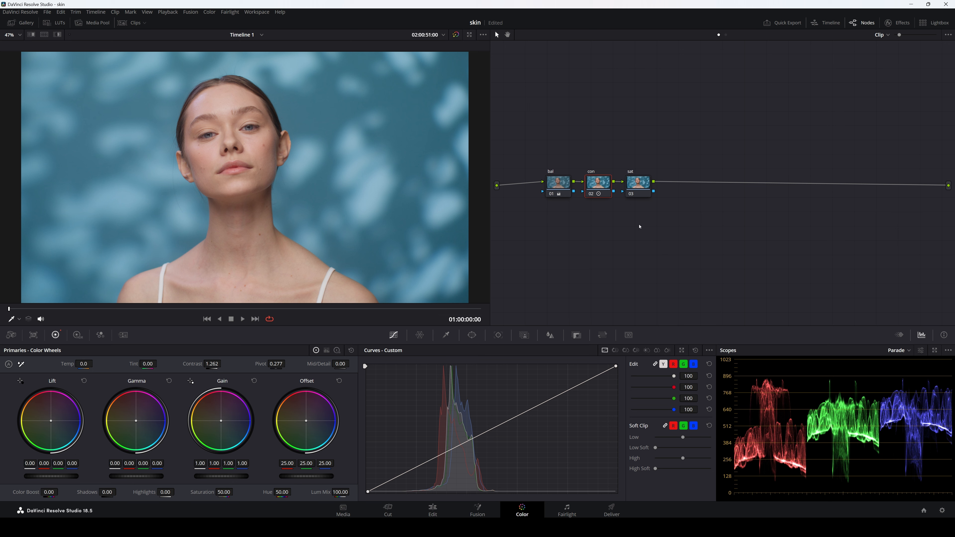
Set the sat node's saturation to 60.20 and compare the image with all three nodes off and on.
left_click(639, 182)
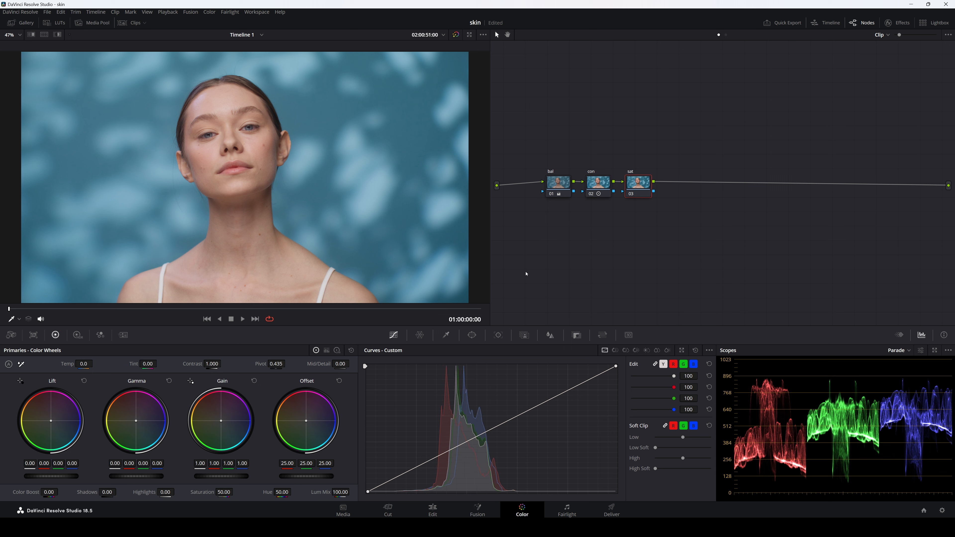
left_click_drag(224, 491, 223, 492)
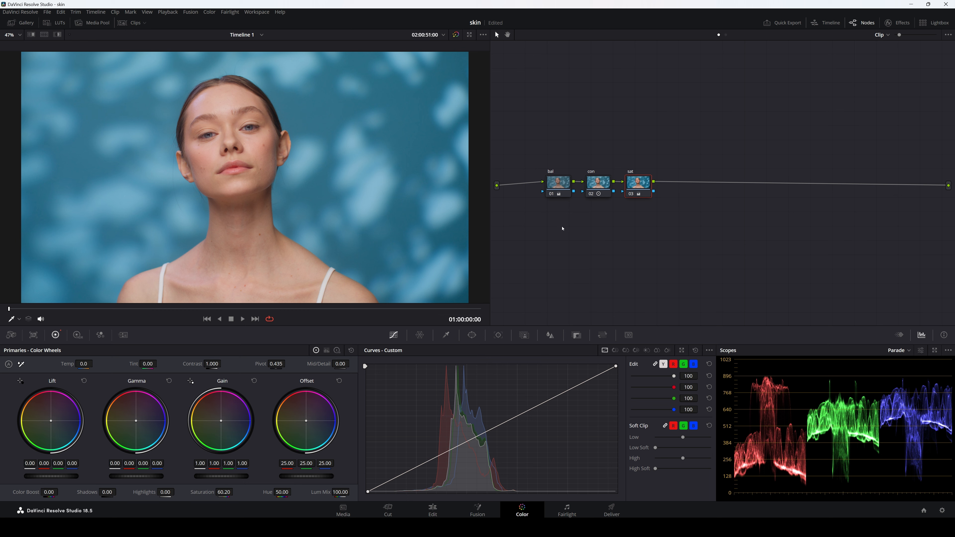
left_click_drag(535, 128, 647, 237)
key("shift+d")
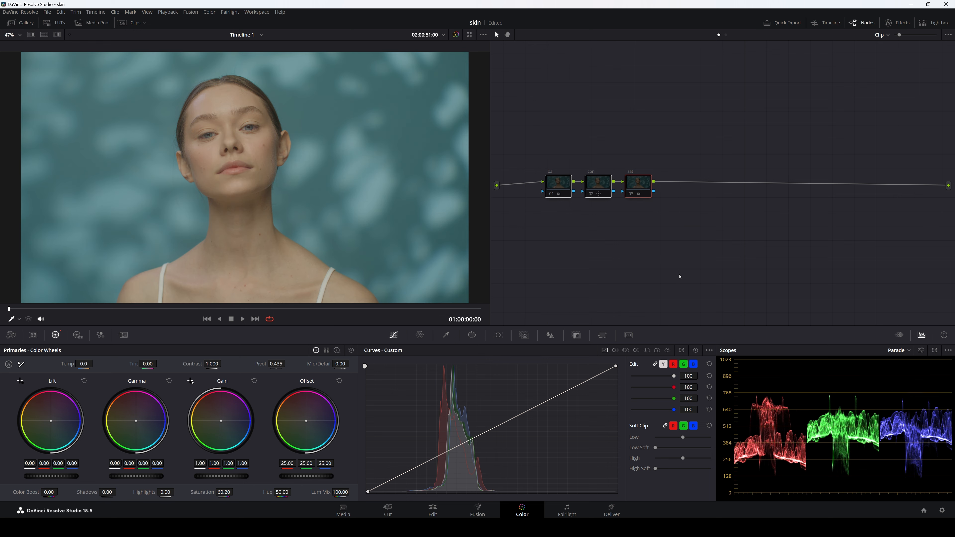
key("shift+d")
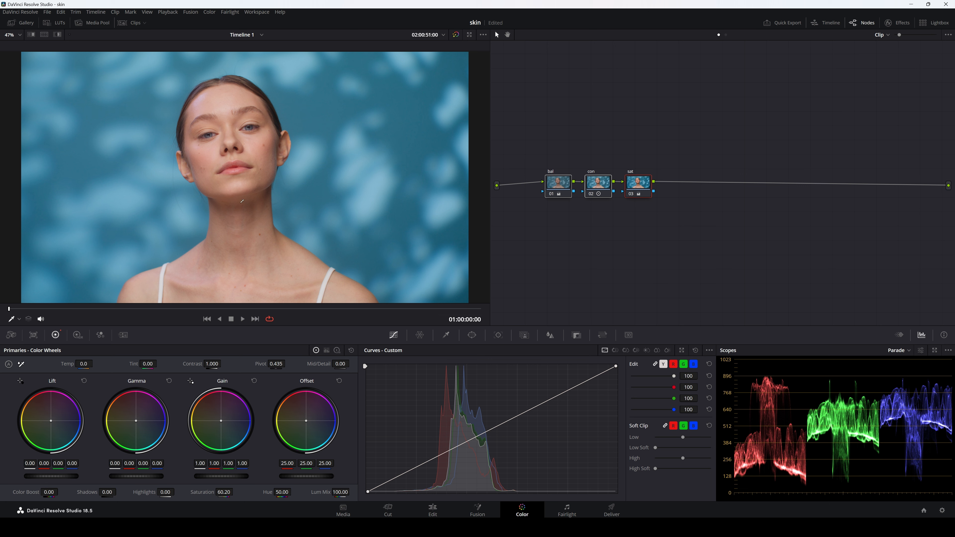
left_click(548, 238)
scroll(274, 178, "up", 6)
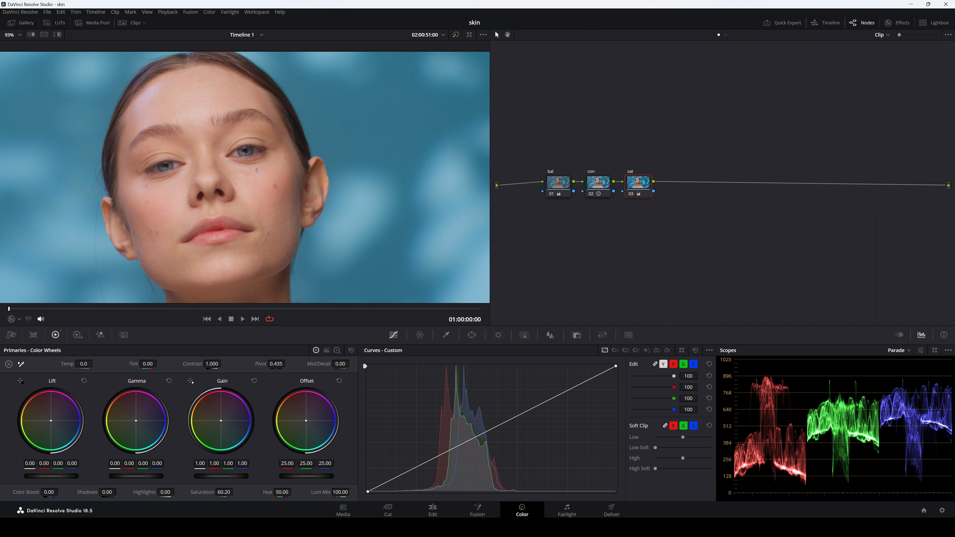
scroll(257, 170, "down", 6)
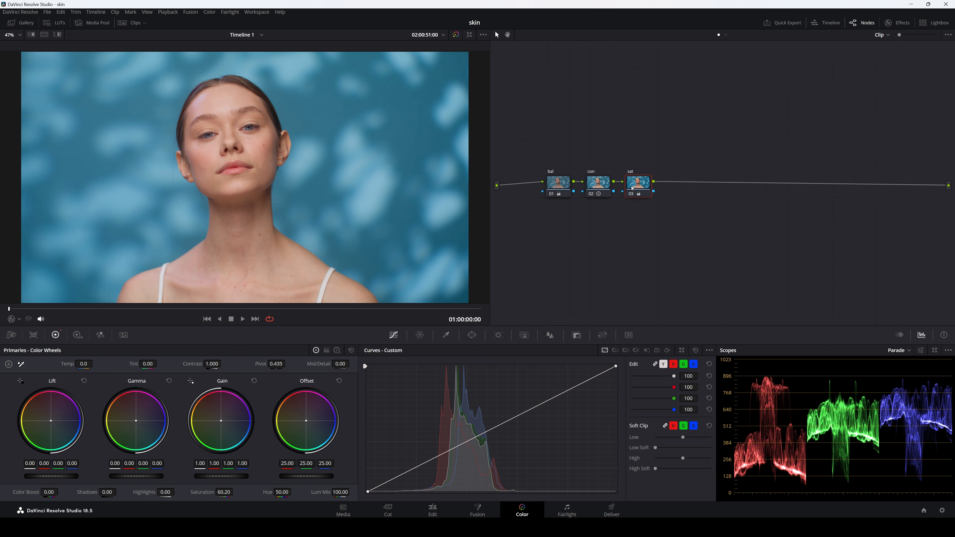
Add a serial node after sat with four parallel nodes, and move the five-node stack up to centre it on the chain.
key("alt+s")
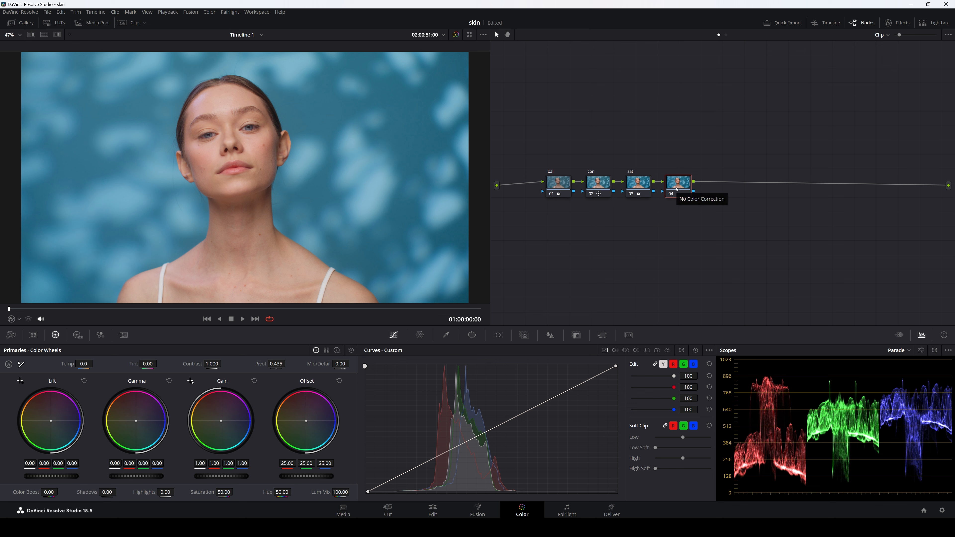
key("alt+l")
key("alt+l")
key("alt+l")
key("alt+l")
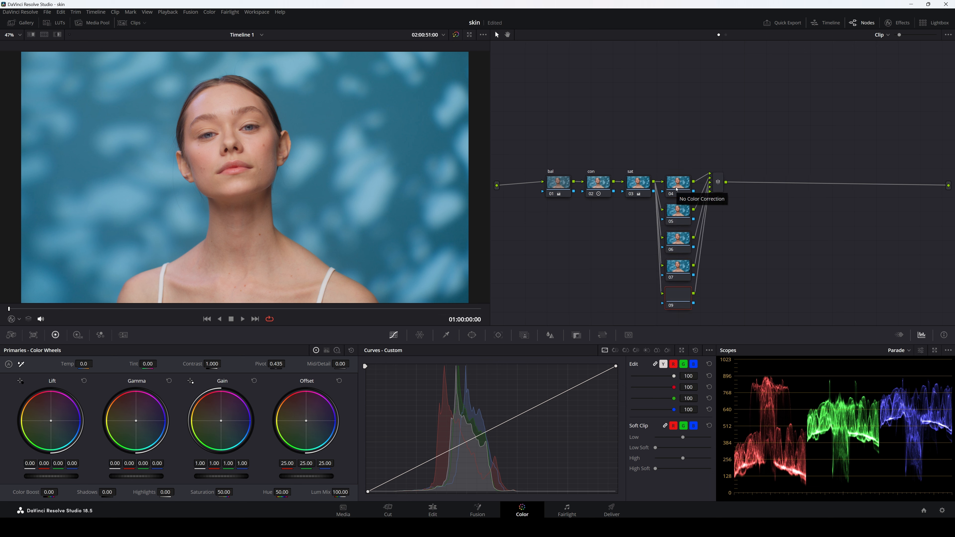
left_click_drag(676, 121, 673, 293)
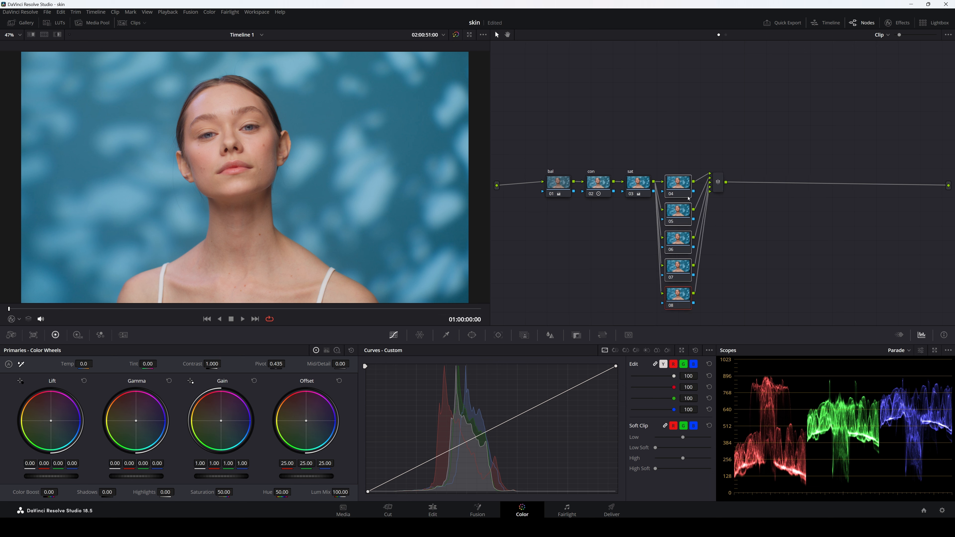
left_click_drag(678, 184, 680, 126)
left_click(722, 188)
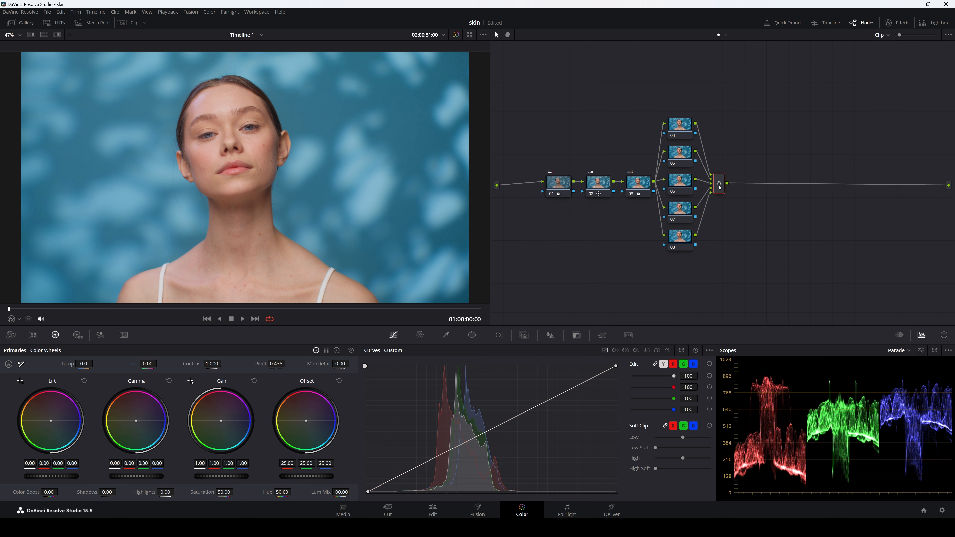
Search the effects library for "patc" and apply Patch Replacer to node 04, the uppermost parallel node.
left_click(681, 125)
left_click(897, 23)
left_click(849, 47)
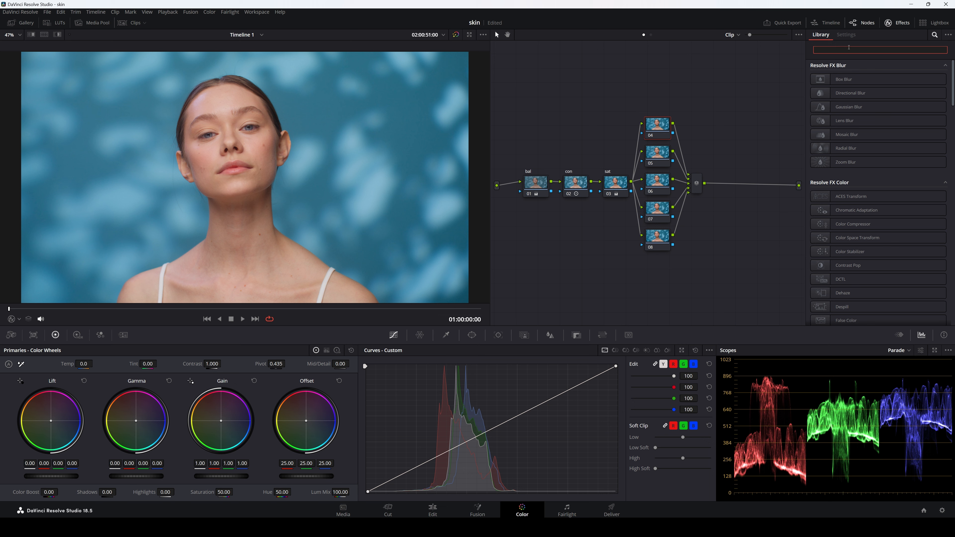
type("patc")
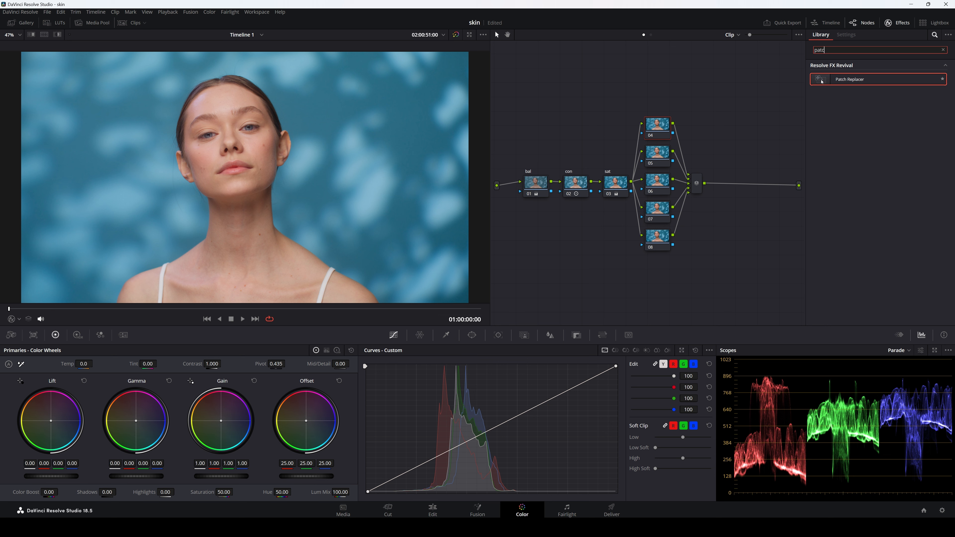
left_click_drag(822, 81, 657, 127)
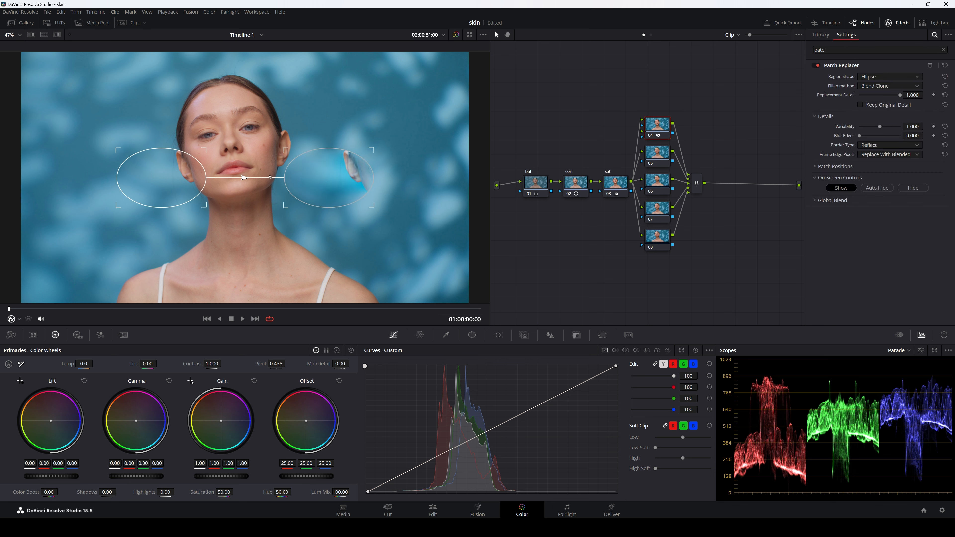
Shrink the Patch Replacer's target ellipse and place it over the blemish on the woman's left cheek.
scroll(285, 165, "up", 3)
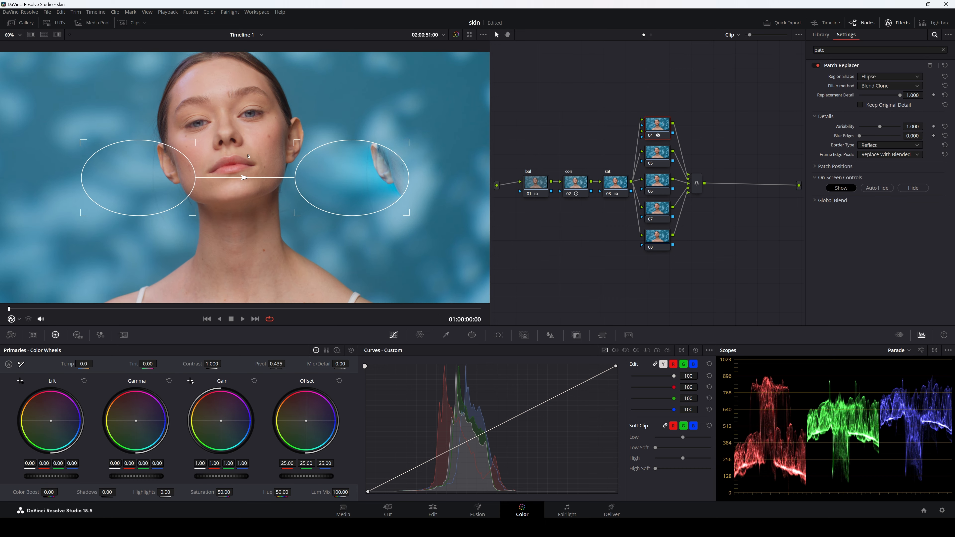
scroll(296, 167, "up", 1)
left_click_drag(305, 219, 308, 266)
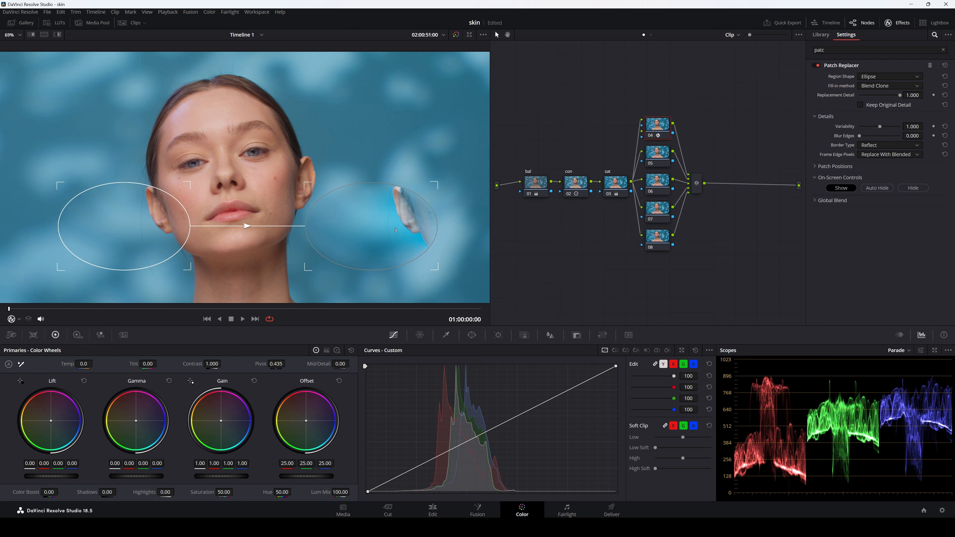
left_click_drag(395, 229, 304, 181)
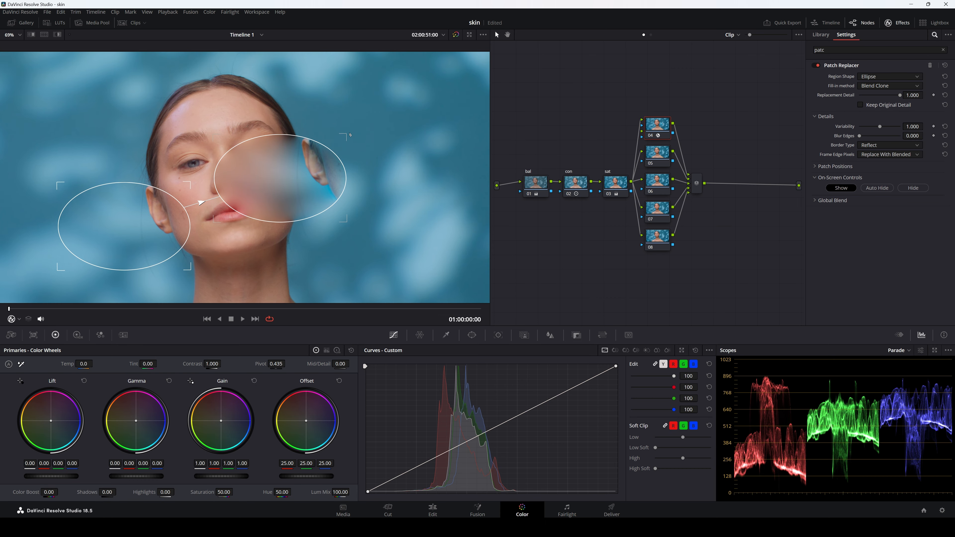
left_click_drag(346, 135, 293, 171)
scroll(293, 172, "up", 3)
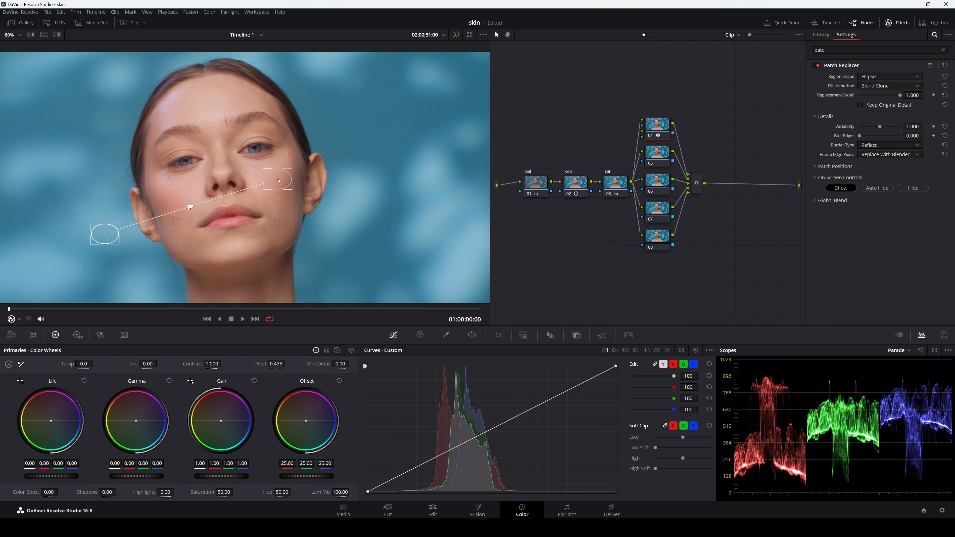
left_click_drag(305, 168, 290, 180)
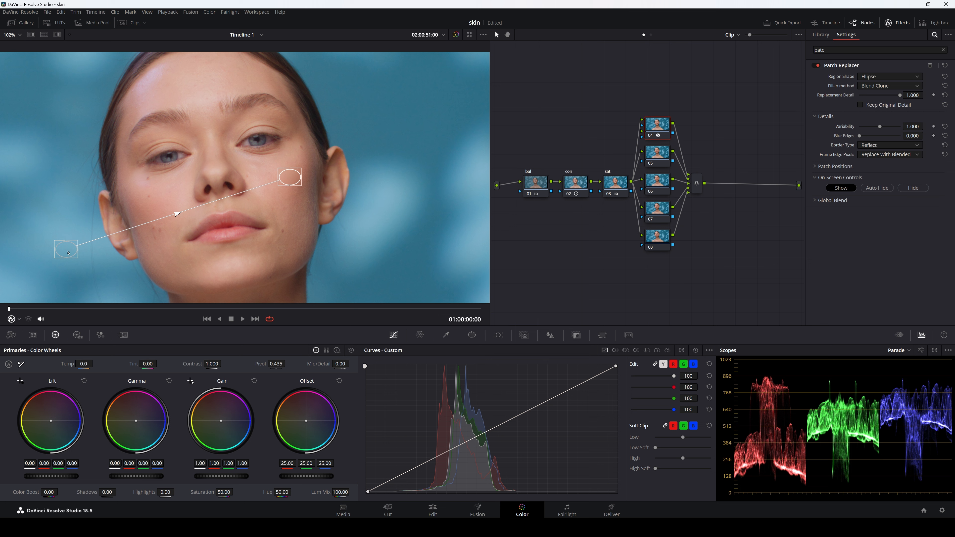
Move the Patch Replacer's source ellipse from the background onto clean skin beside the target on the woman's left cheek.
left_click_drag(66, 252, 259, 177)
left_click_drag(249, 166, 288, 178)
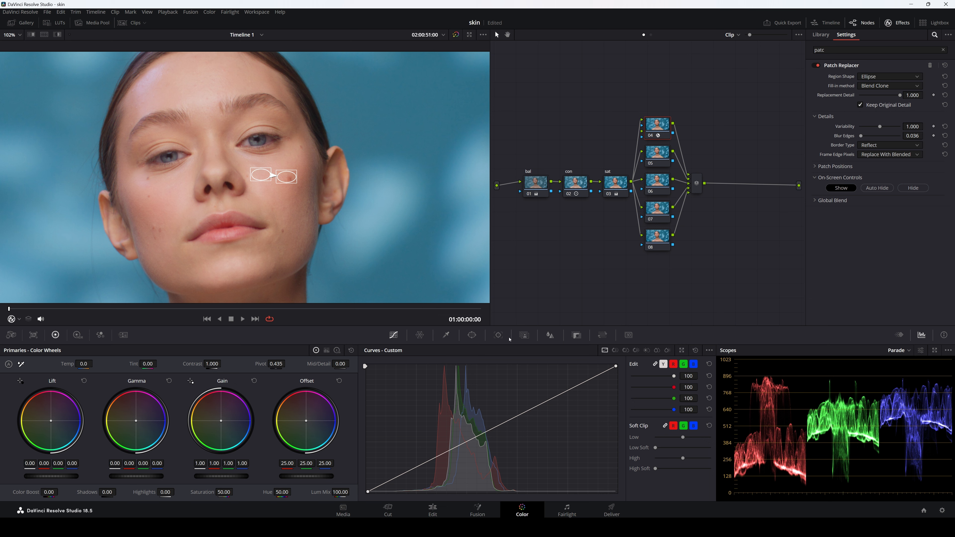
Add an FX tracker point, place it on the left cheek blemish and track it forward through the clip.
left_click(498, 336)
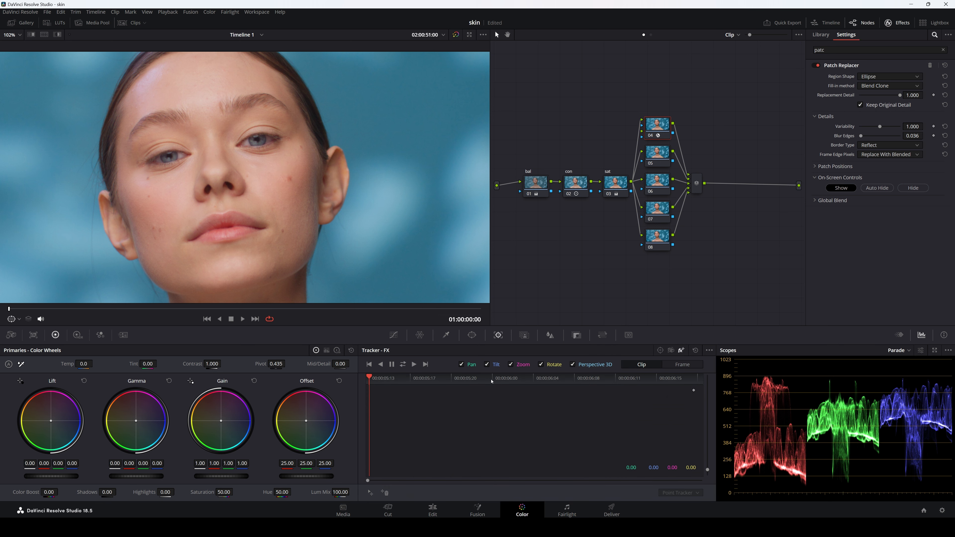
left_click(659, 351)
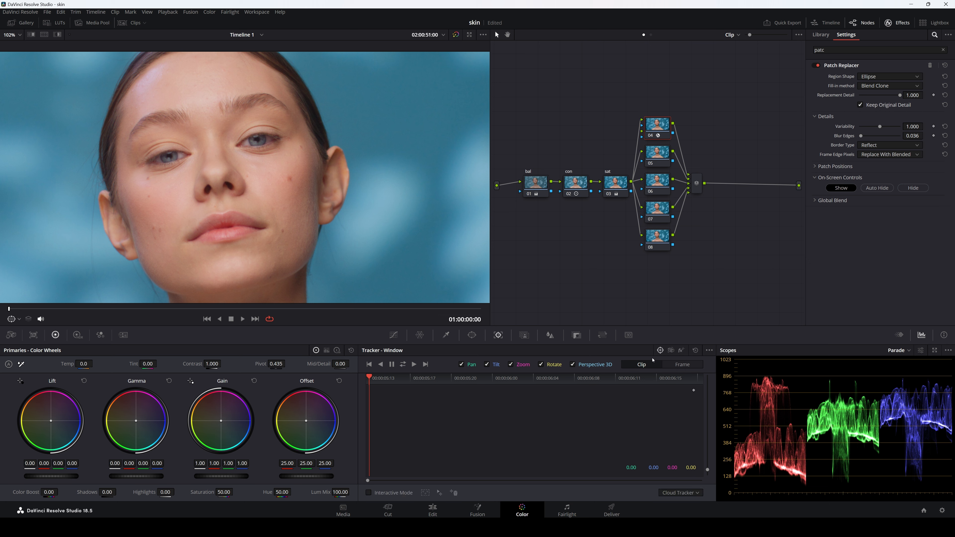
left_click(681, 351)
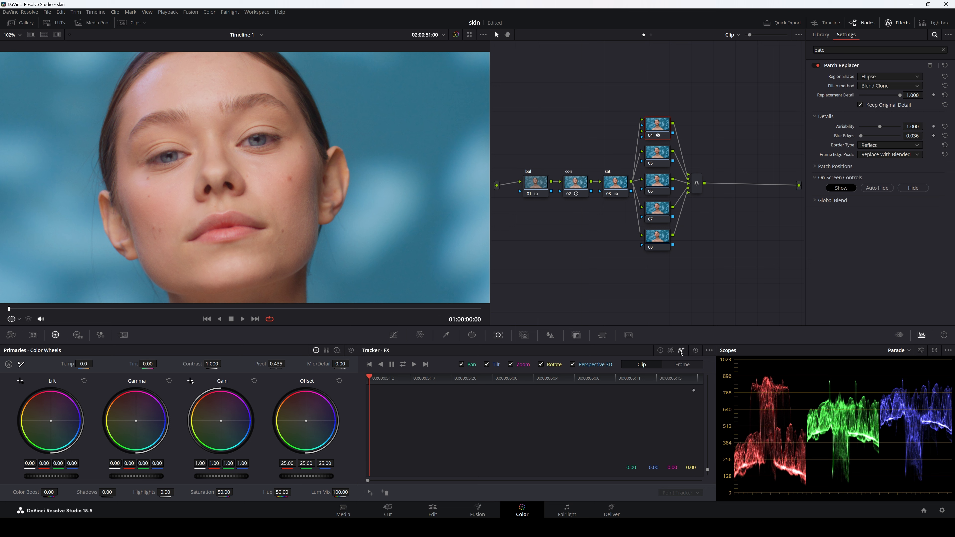
left_click(370, 492)
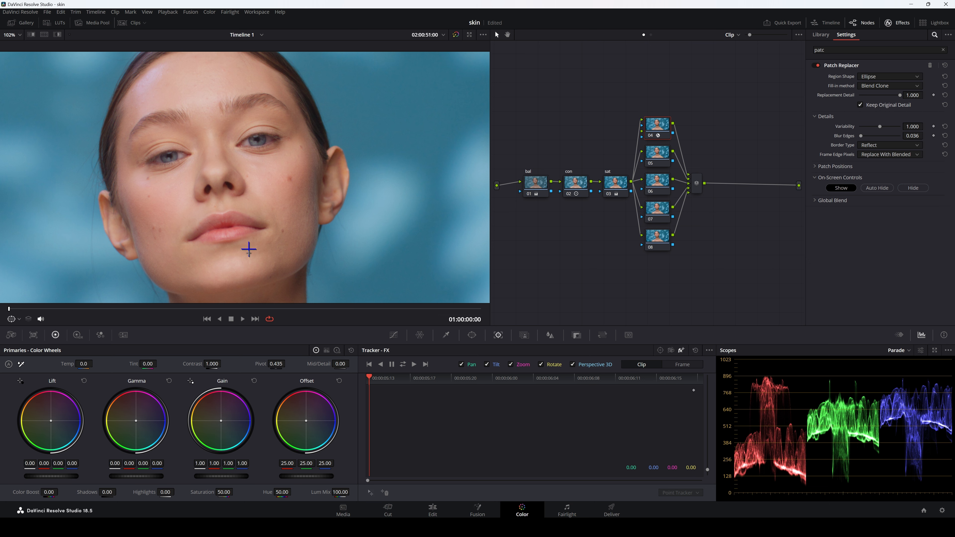
left_click_drag(249, 249, 288, 179)
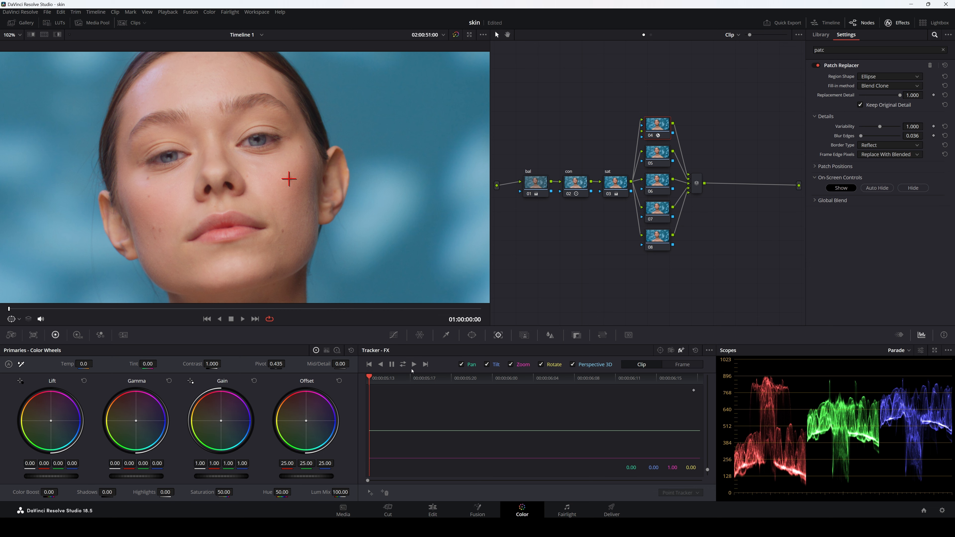
left_click(414, 364)
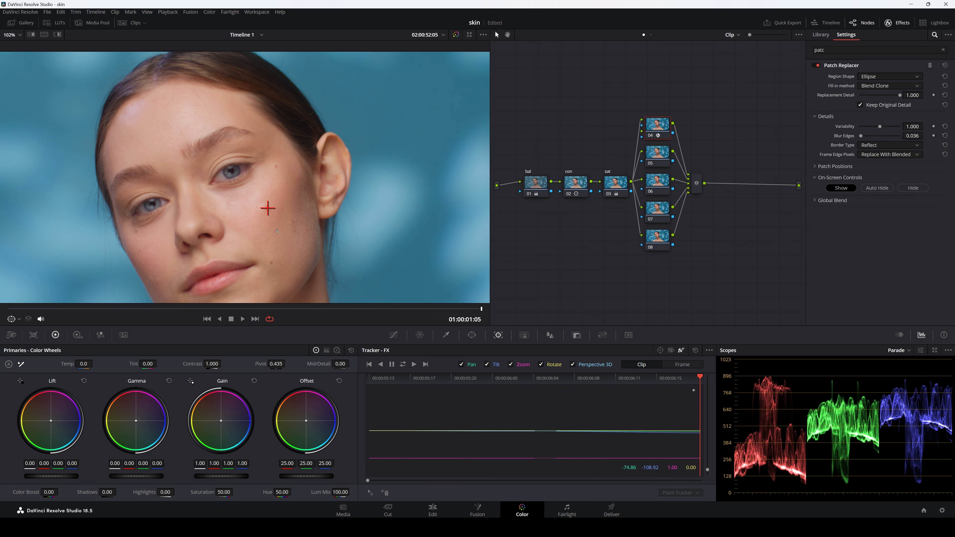
Check the tracked patch with the Open FX overlay, turn the overlay off, and compare node 04 disabled and enabled.
left_click(16, 320)
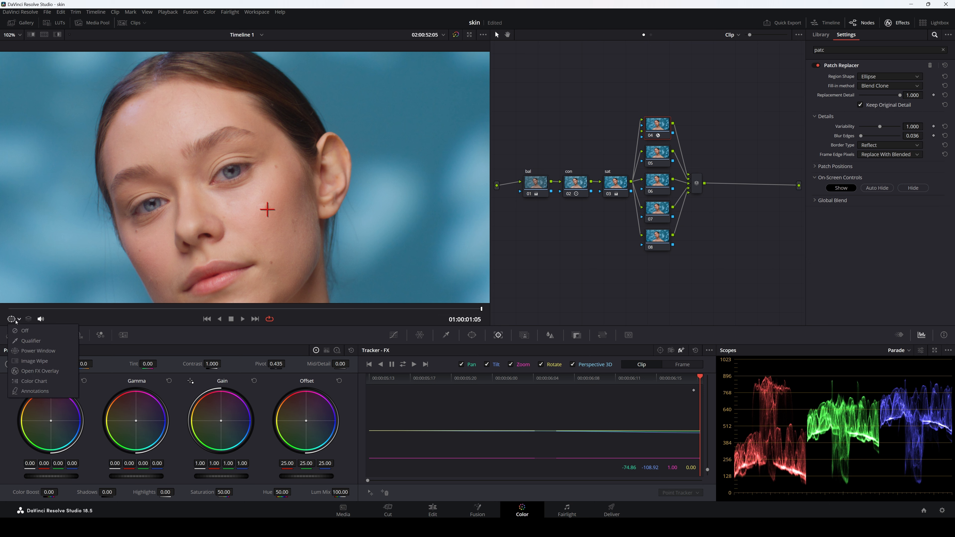
left_click(25, 373)
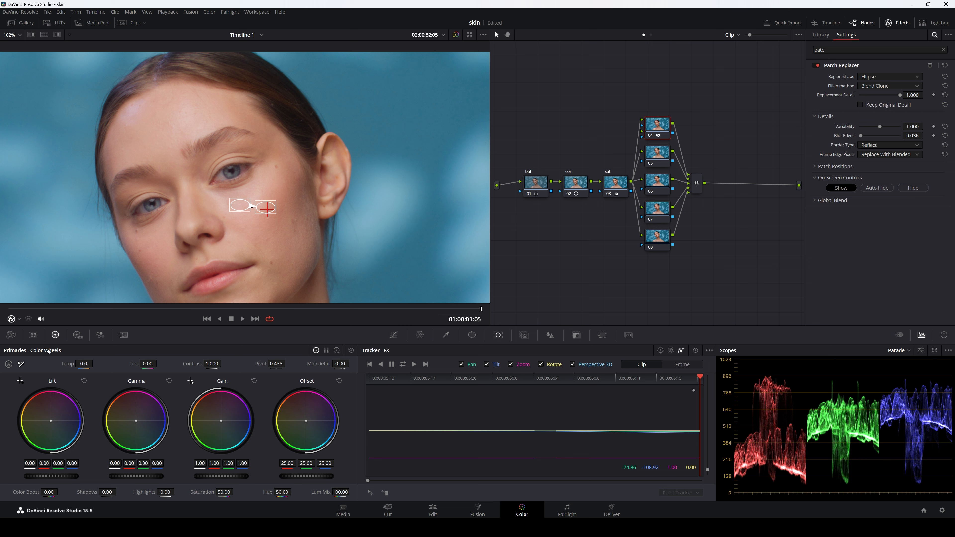
left_click(18, 321)
left_click(24, 330)
left_click(651, 137)
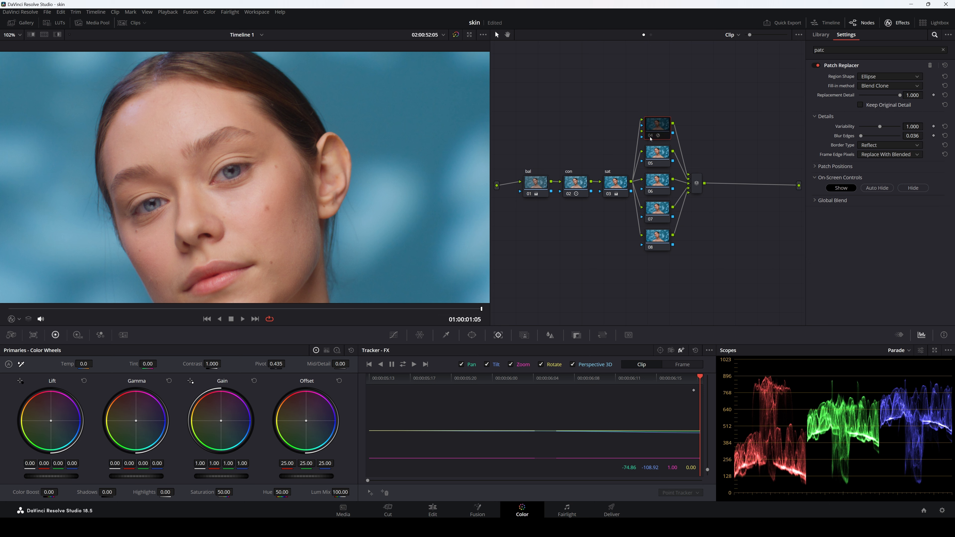
left_click(651, 137)
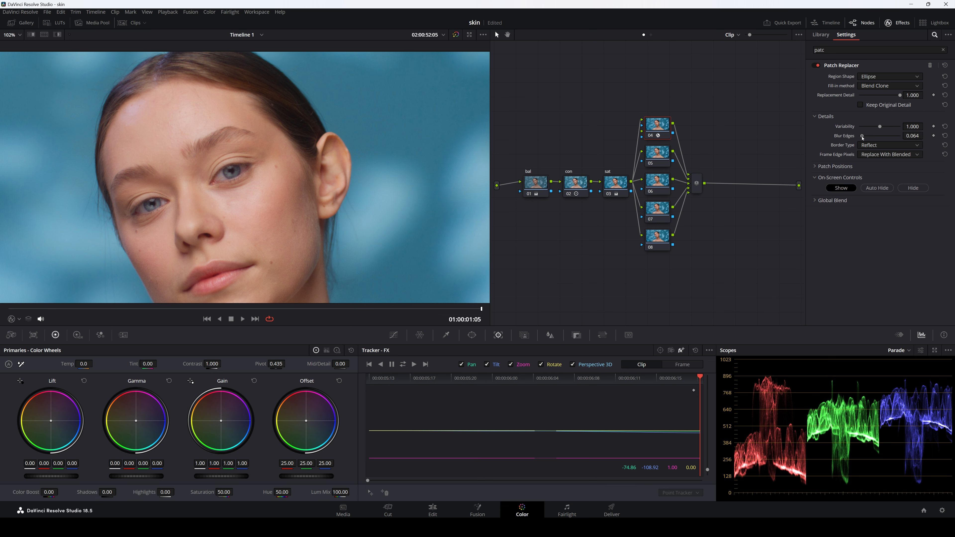
Set the Patch Replacer's Blur Edges to 0.202 and compare the image with node 04 off and on.
left_click_drag(862, 136, 867, 136)
scroll(262, 229, "down", 5)
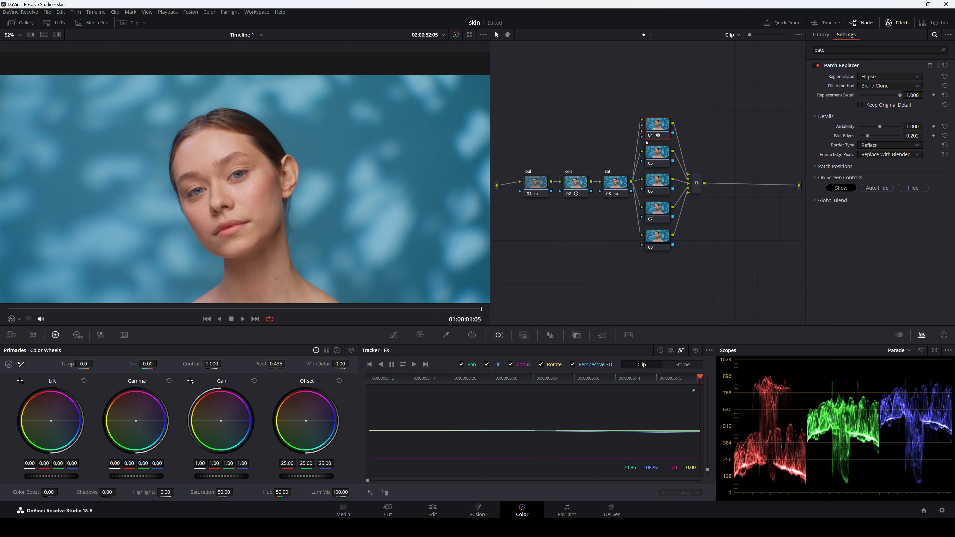
left_click(648, 137)
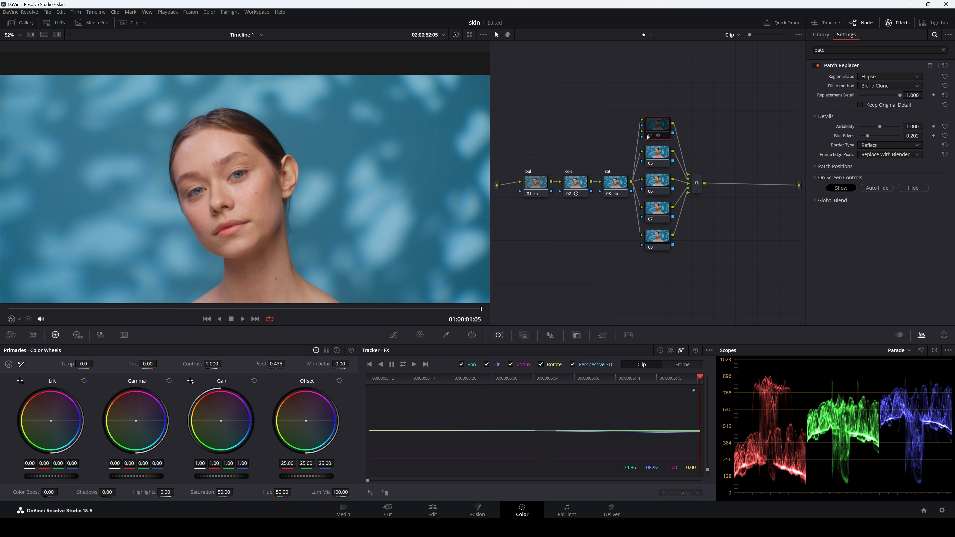
left_click(648, 137)
scroll(361, 245, "down", 2)
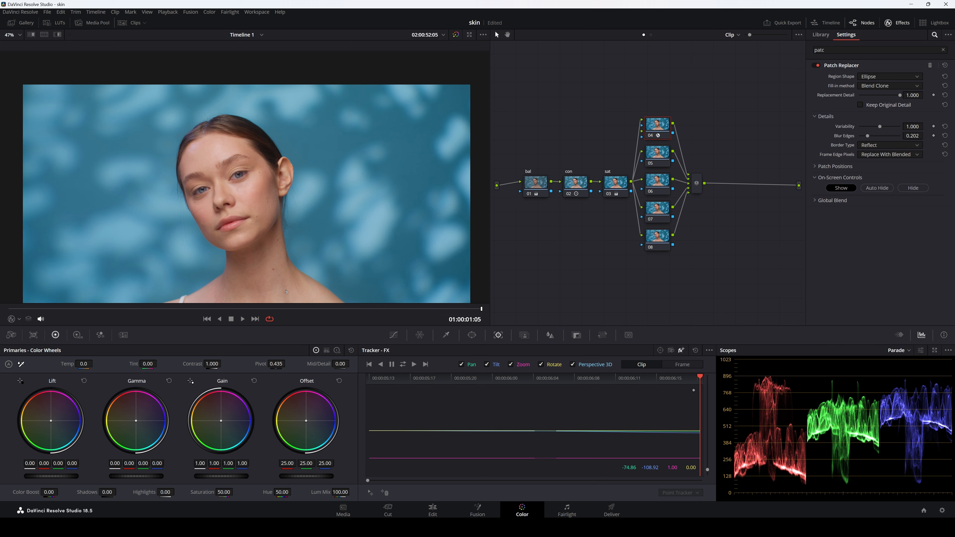
scroll(280, 270, "down", 3)
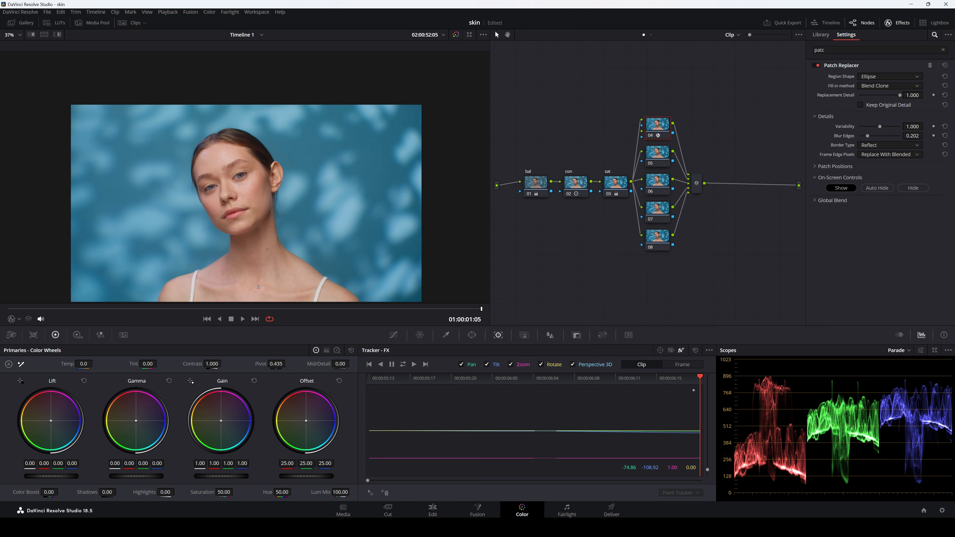
scroll(269, 244, "up", 4)
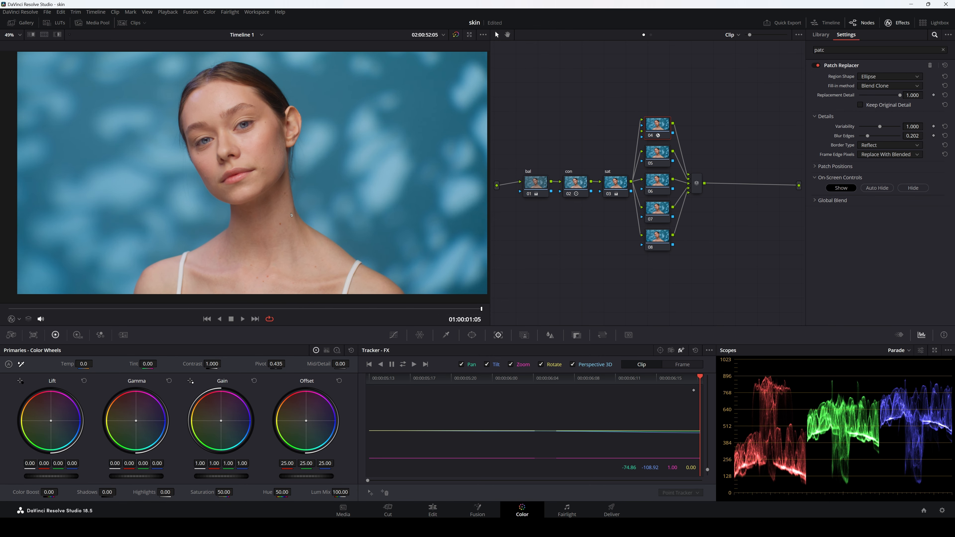
scroll(251, 224, "down", 1)
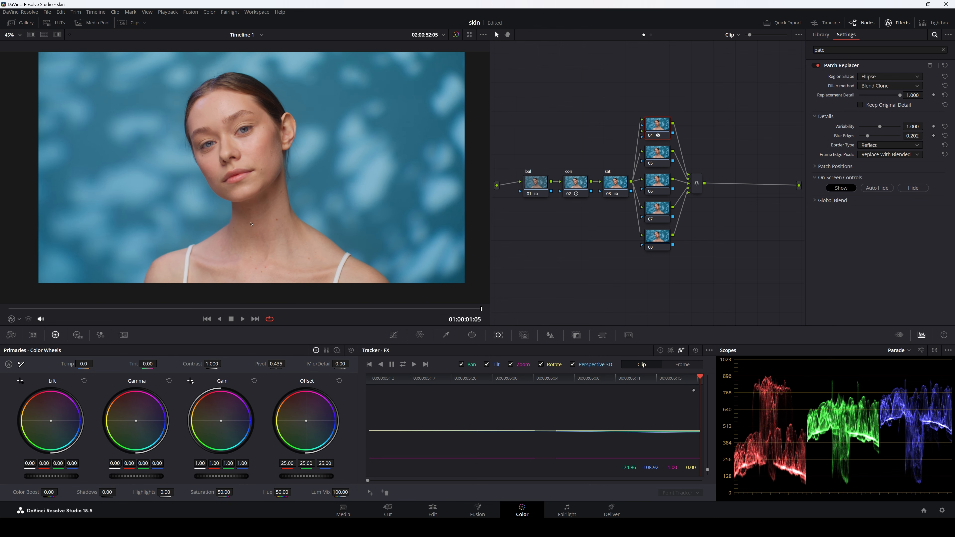
Go through parallel nodes 05 to 08 in turn, return to node 05 and save the project.
left_click(657, 159)
left_click(658, 188)
left_click(658, 216)
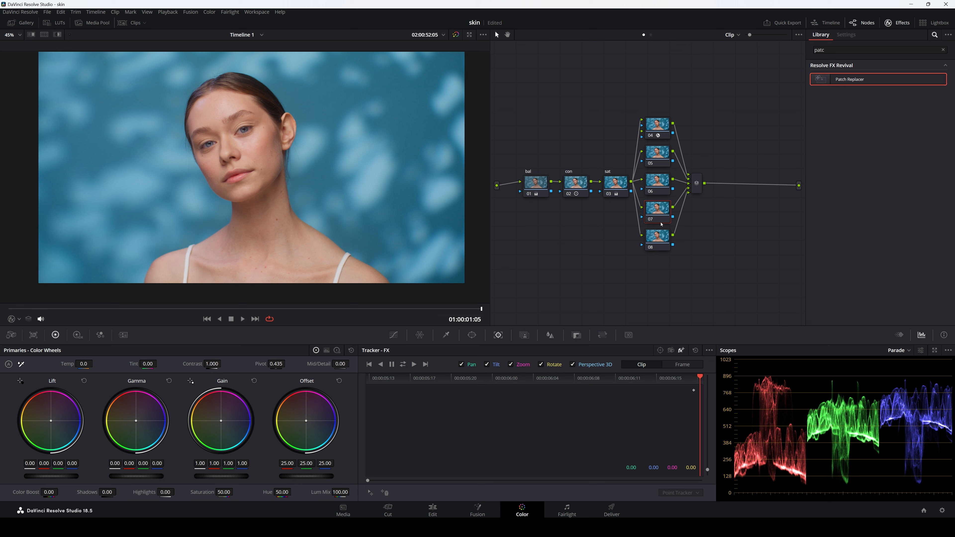
left_click(659, 243)
left_click(658, 160)
key("ctrl+s")
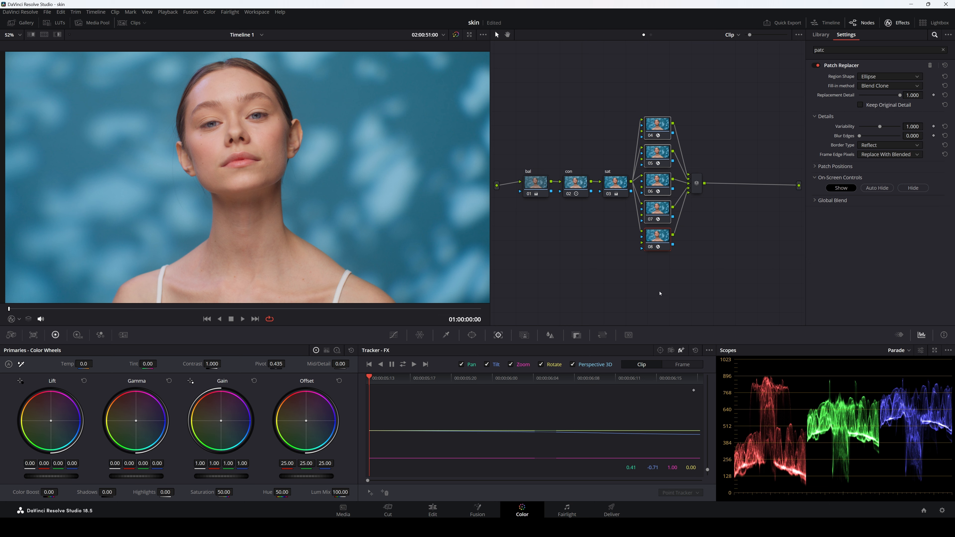
Compare the woman's skin with parallel nodes 04 to 08 repeatedly disabled and enabled together.
key("ctrl+d")
key("ctrl+d")
key("ctrl+d")
key("ctrl+d")
key("ctrl+d")
key("ctrl+d")
key("ctrl+d")
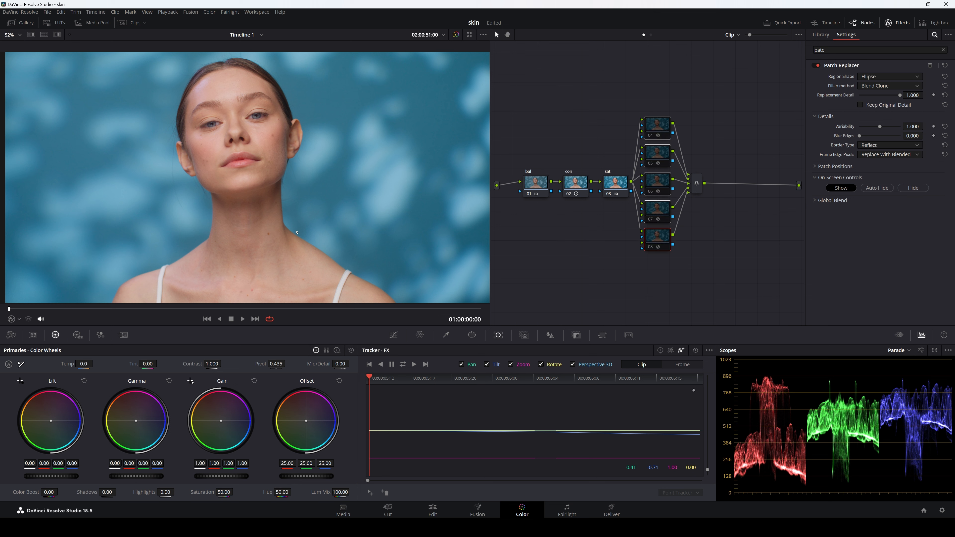
key("ctrl+d")
key("ctrl+d")
key("ctrl+d")
key("ctrl+d")
key("ctrl+d")
key("ctrl+d")
key("ctrl+d")
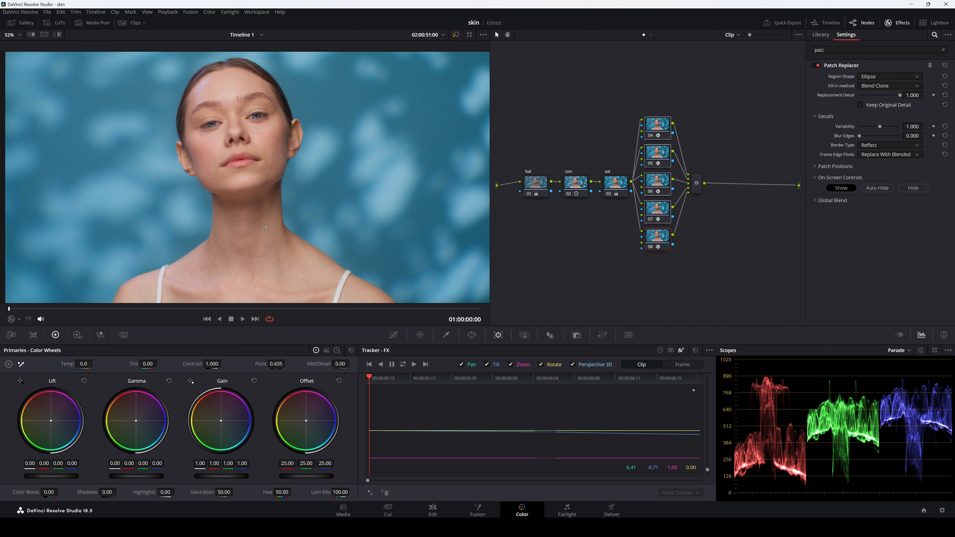
key("ctrl+d")
key("ctrl+d")
key("ctrl+d")
key("ctrl+d")
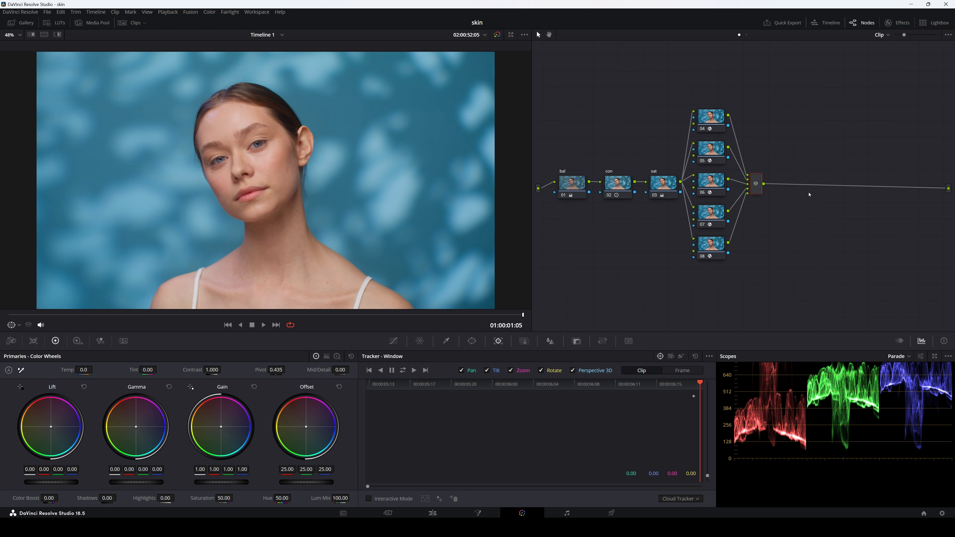
Add a serial node after the parallel mixer with two parallel nodes, and move the three-node stack up to centre it on the chain.
key("alt+s")
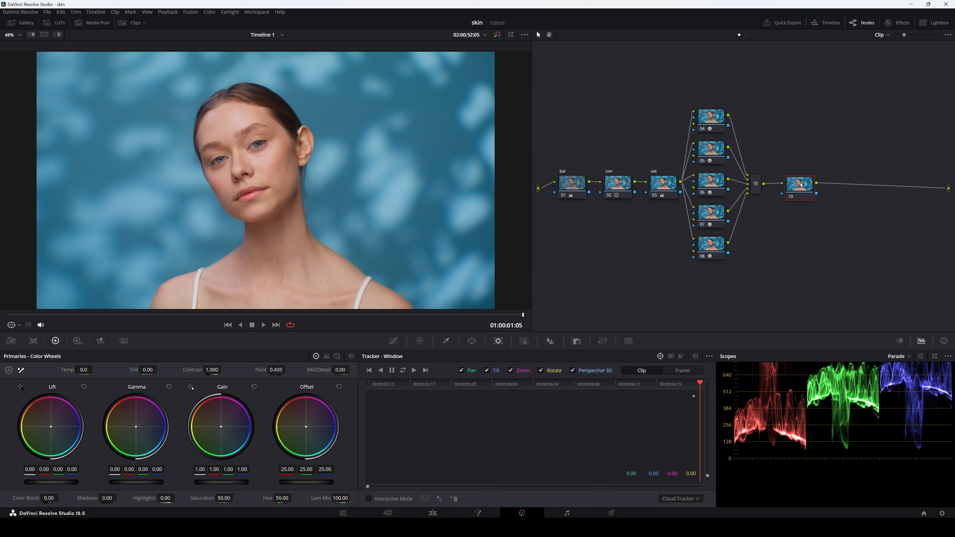
key("alt+l")
key("alt+l")
left_click_drag(778, 168, 819, 258)
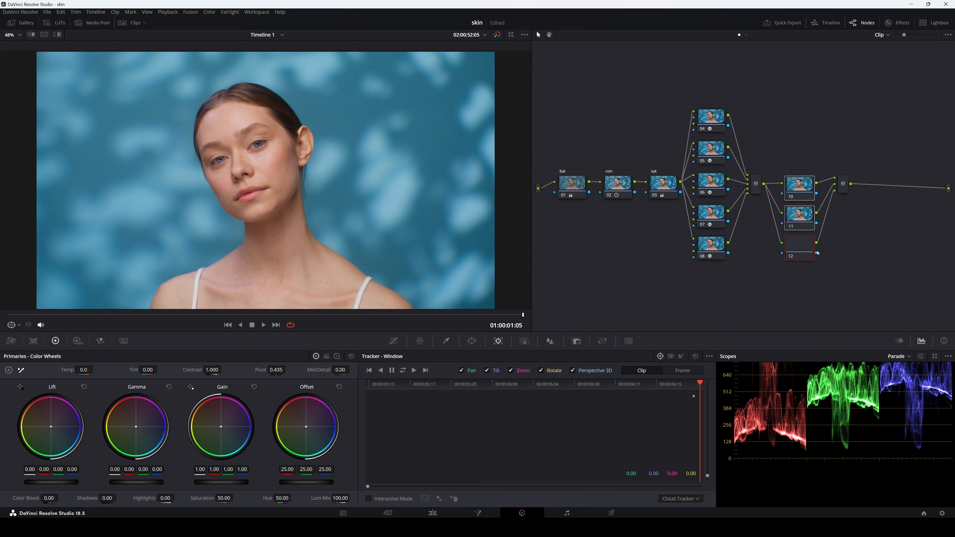
left_click_drag(799, 182, 794, 153)
left_click(830, 234)
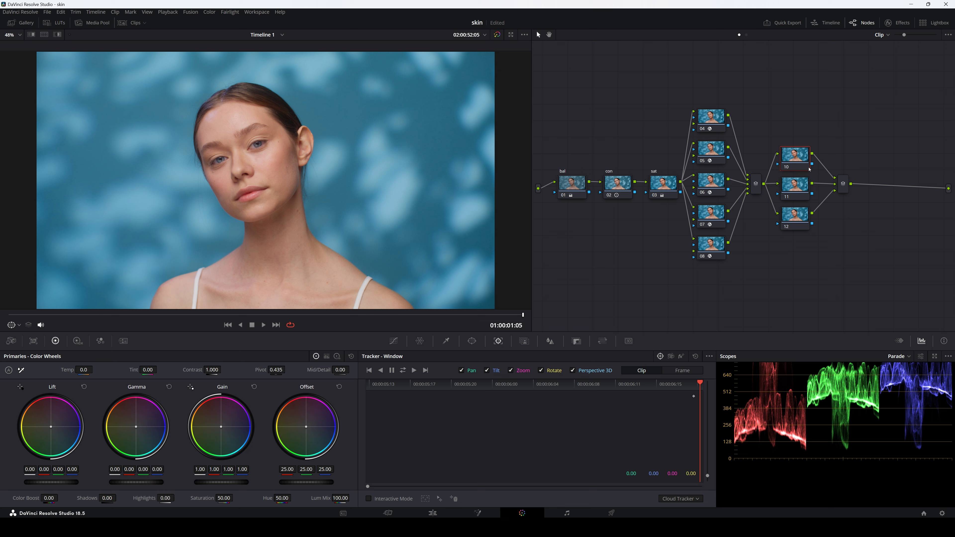
Search the effects library for "fac", apply Face Refinement to node 10 and analyze the face.
left_click(889, 23)
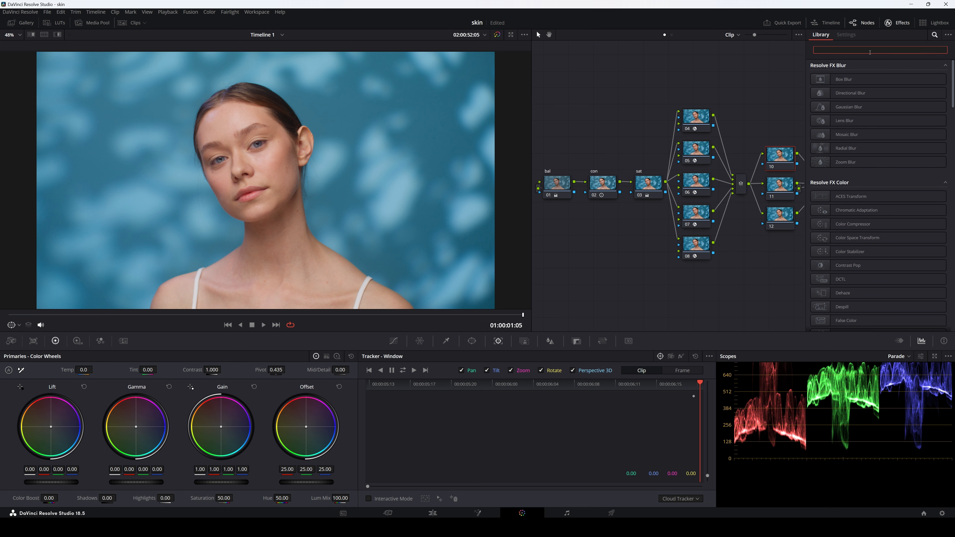
type("fac")
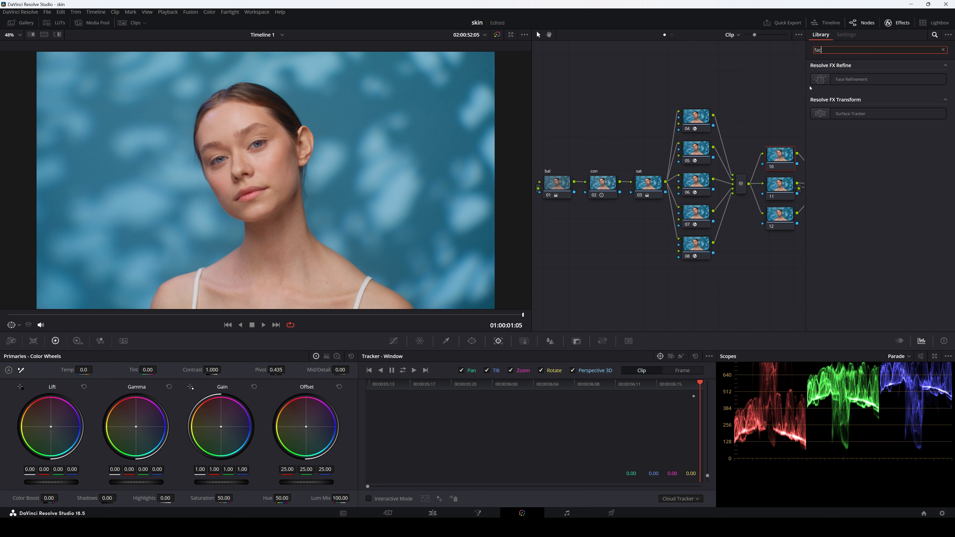
left_click(823, 82)
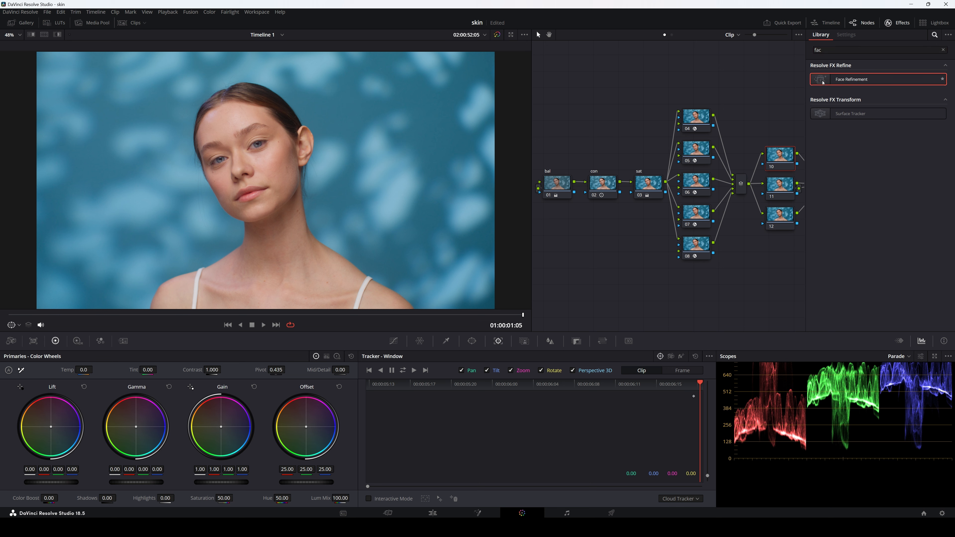
left_click_drag(784, 158, 783, 159)
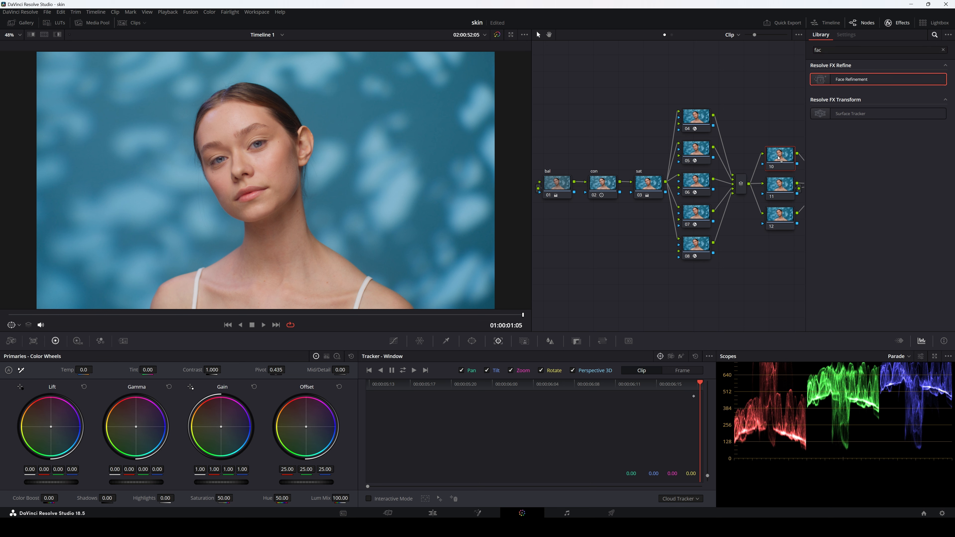
left_click(901, 25)
left_click(901, 25)
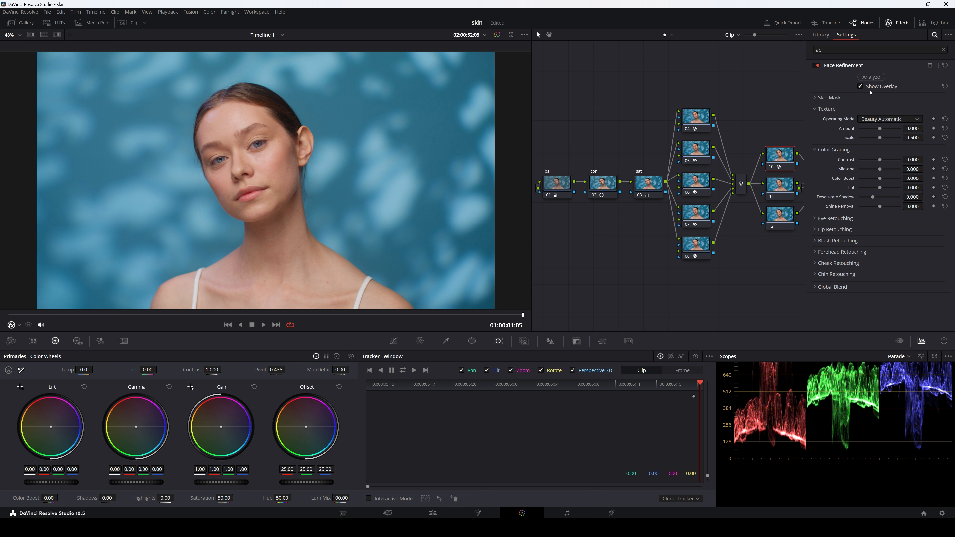
left_click(871, 76)
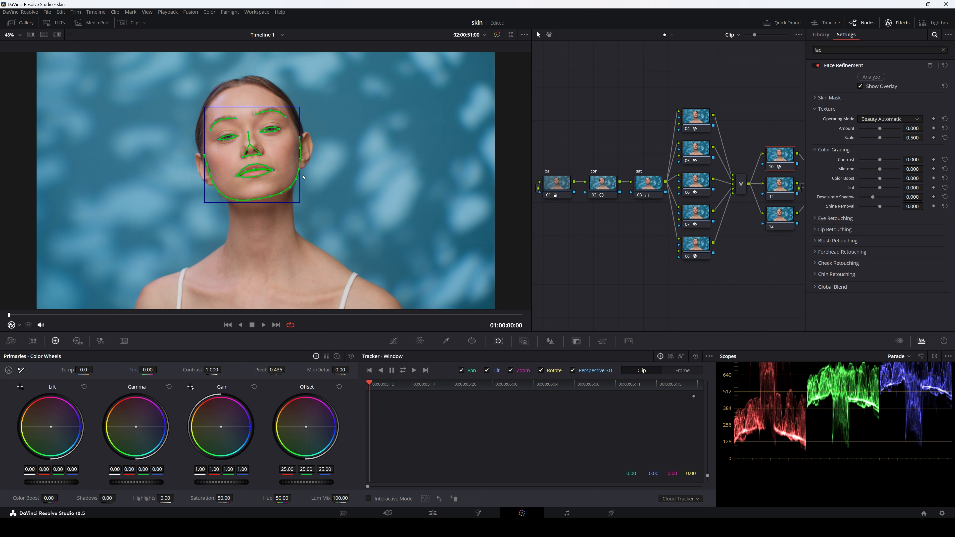
Enable Adjust Skin Model in Face Refinement's skin mask and turn off Show Overlay.
left_click(815, 98)
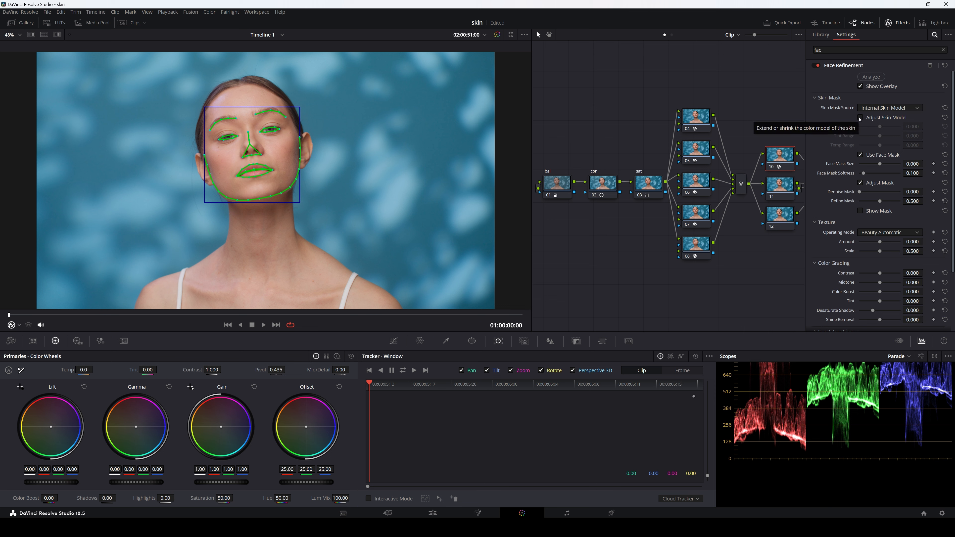
left_click(859, 118)
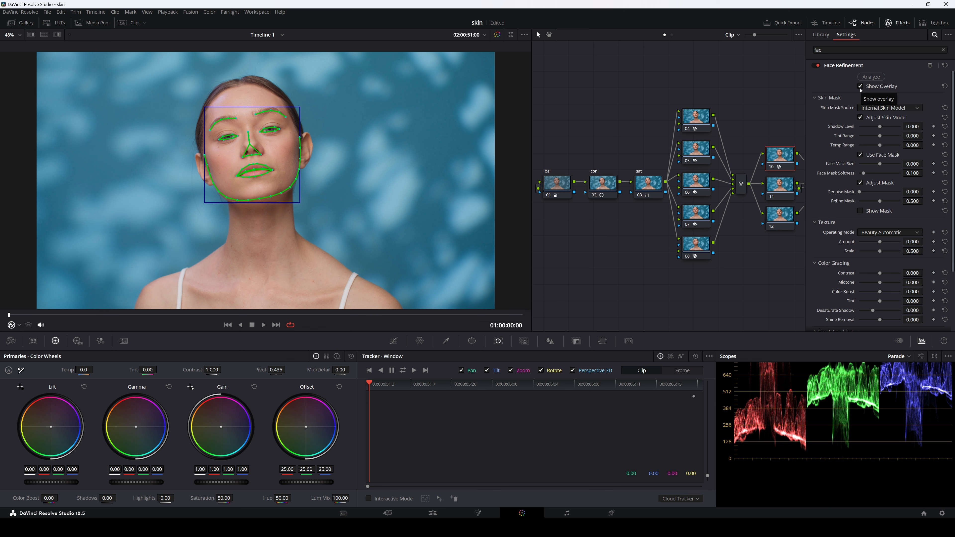
left_click(860, 86)
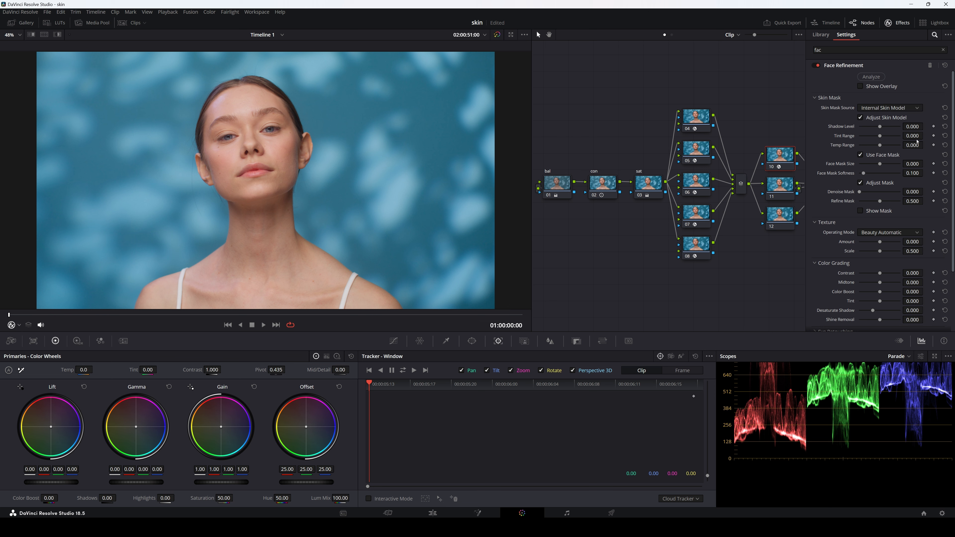
Set the skin mask's Shadow Level to 0.323 and check the frame near the end of the clip.
left_click_drag(909, 129, 926, 127)
left_click_drag(925, 126, 926, 127)
left_click_drag(11, 317, 514, 316)
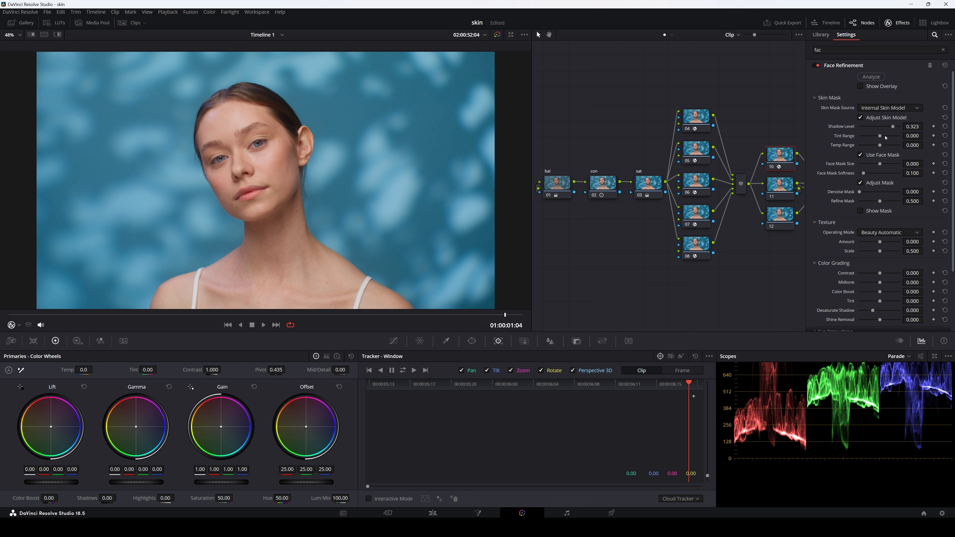
Set the skin mask's Tint Range to 0.326 and the texture Amount to 1.500 with a Scale of 0.257.
left_click_drag(885, 138, 893, 136)
scroll(327, 166, "up", 3)
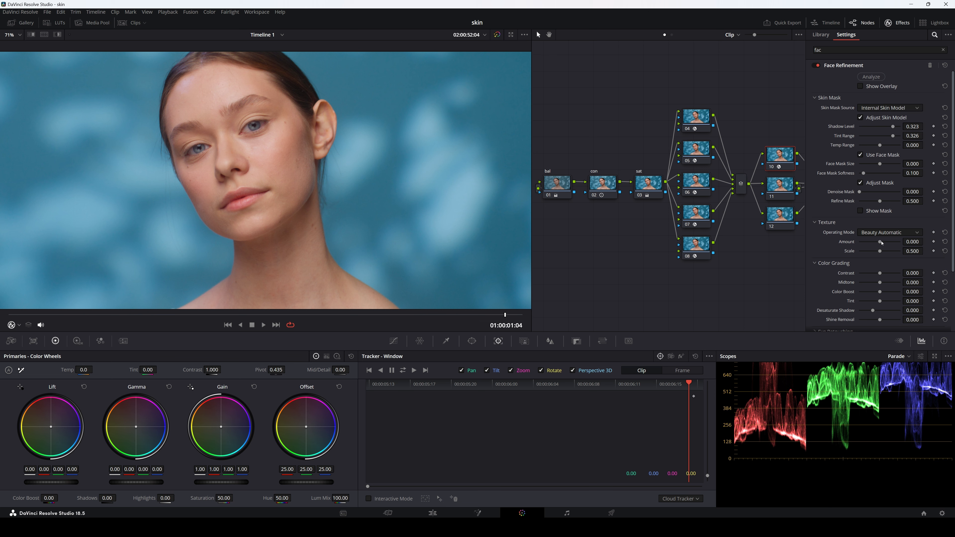
left_click_drag(881, 243, 900, 245)
left_click_drag(880, 251, 868, 254)
Retouch the eyes in Face Refinement with Sharpening 0.266, Eye Light 0.271 and Eyebag Removal 0.019.
scroll(863, 278, "down", 1)
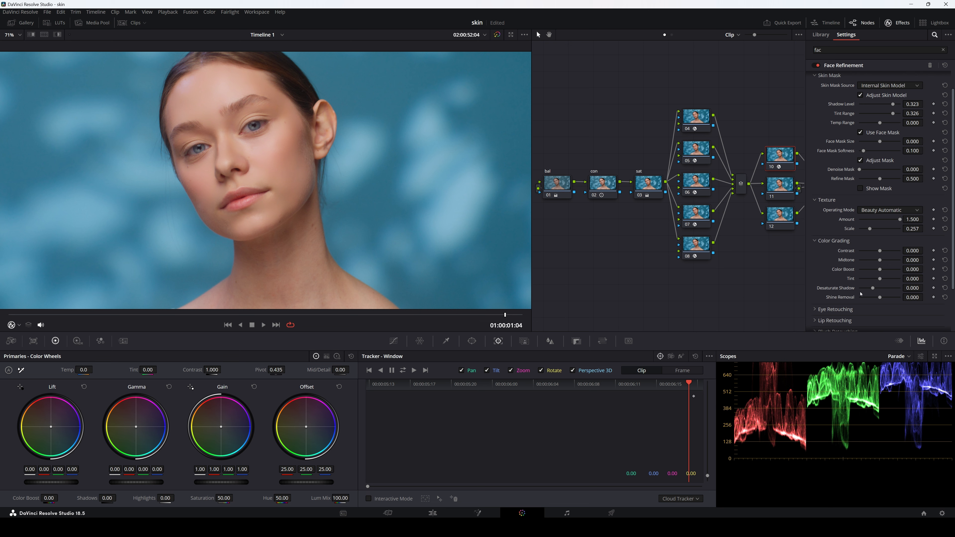
scroll(849, 301, "down", 1)
left_click(844, 287)
scroll(862, 280, "down", 1)
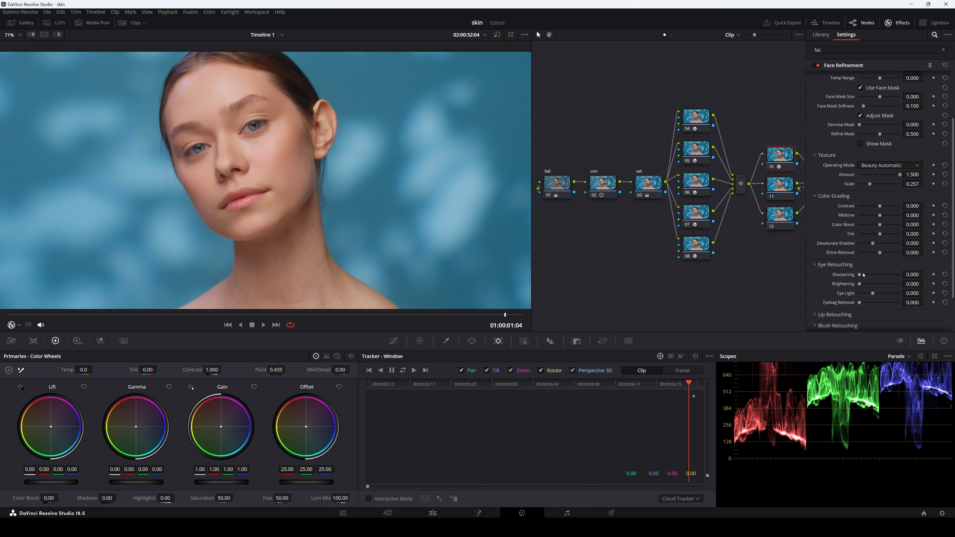
left_click_drag(859, 276, 872, 276)
left_click_drag(873, 294, 884, 299)
left_click_drag(882, 297, 881, 298)
left_click_drag(860, 305, 860, 304)
Tint the lips in Face Refinement's Lip Retouching with Hue 0.073 and Saturation 0.015.
scroll(837, 280, "down", 1)
scroll(816, 250, "down", 1)
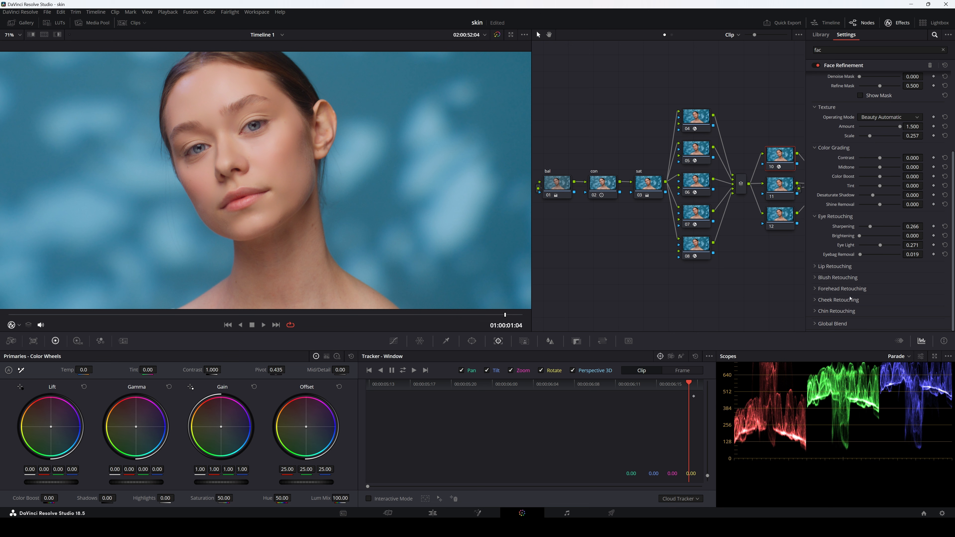
left_click(820, 266)
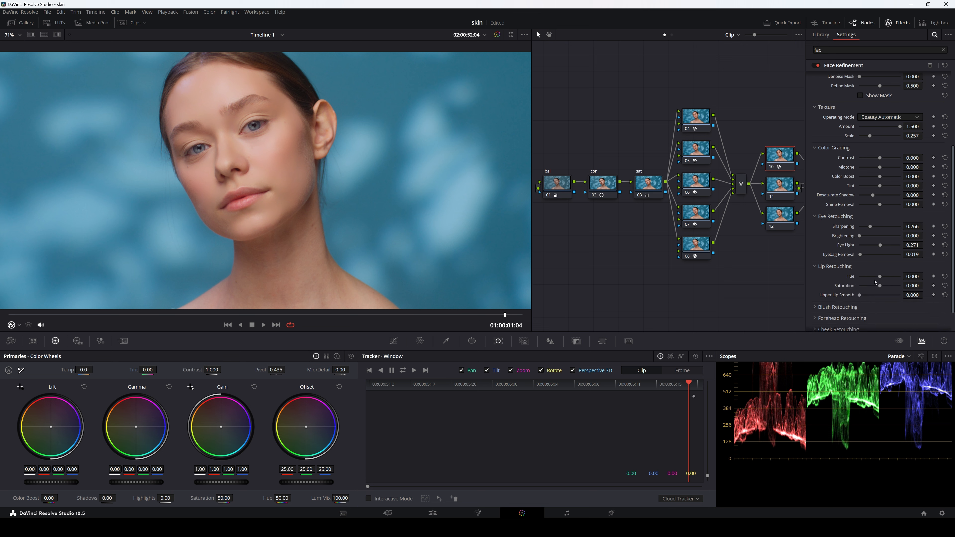
left_click_drag(880, 278, 883, 278)
Add blush to the cheeks in Blush Retouching with Hue 0.431 and Saturation 0.174.
scroll(843, 314, "down", 2)
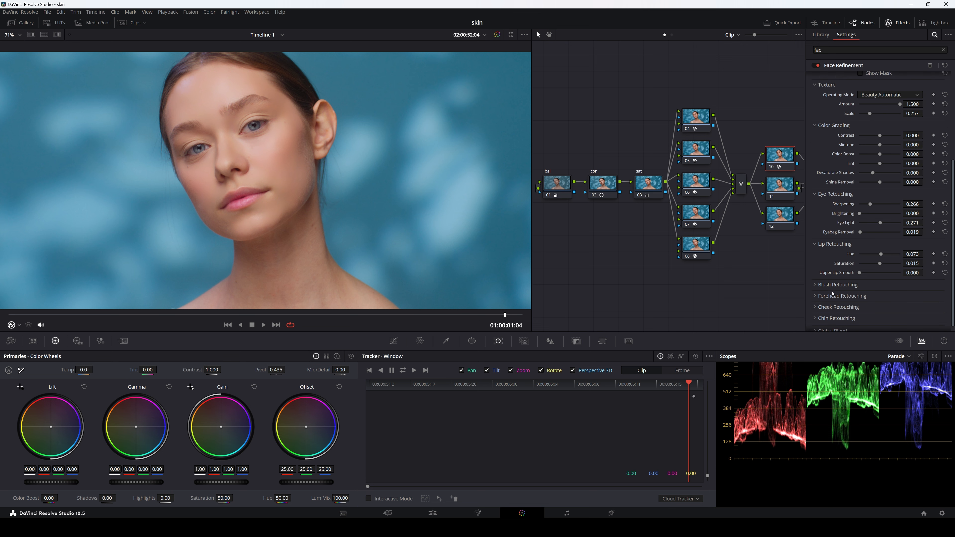
left_click(819, 285)
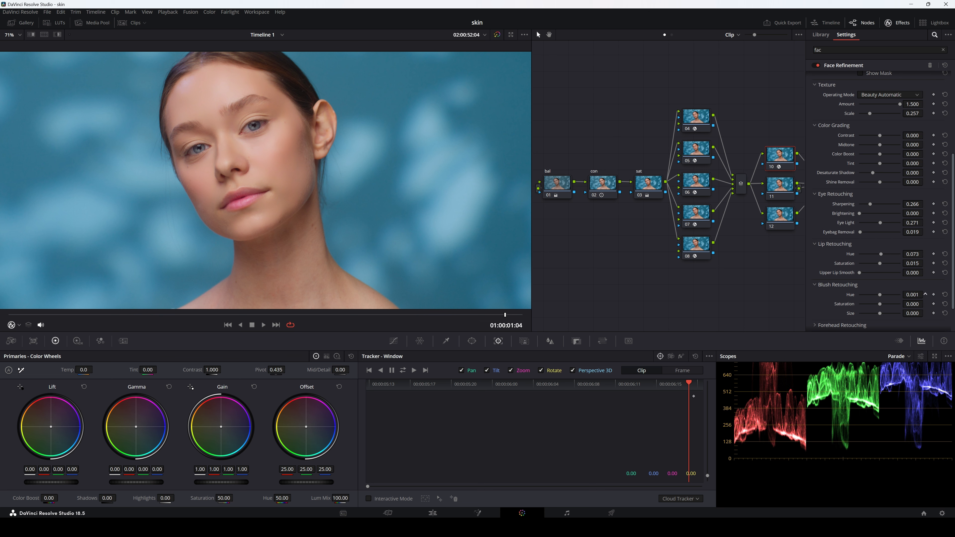
left_click_drag(913, 295, 924, 294)
left_click_drag(884, 298, 889, 296)
left_click(882, 306)
Set the Smooth value in Forehead Retouching to 0.192.
scroll(864, 314, "down", 2)
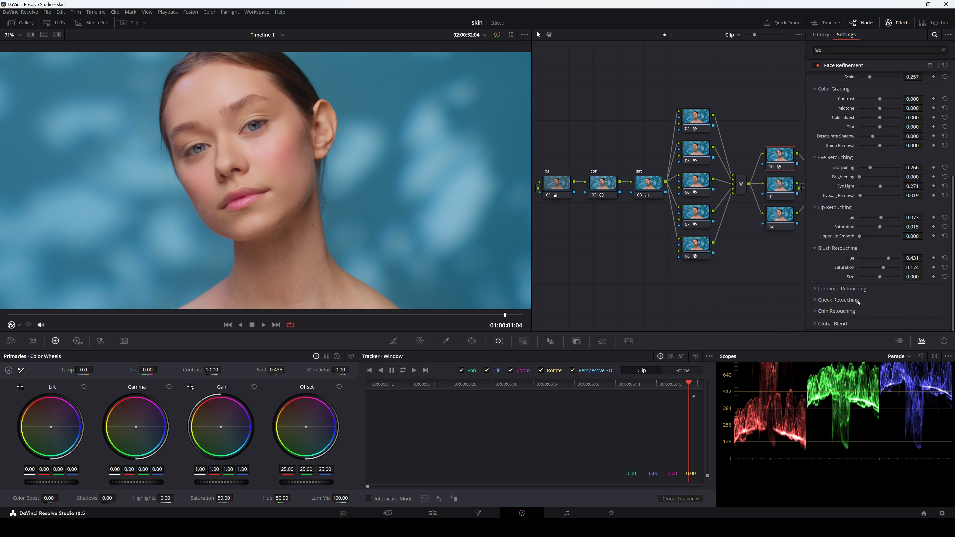
left_click(829, 290)
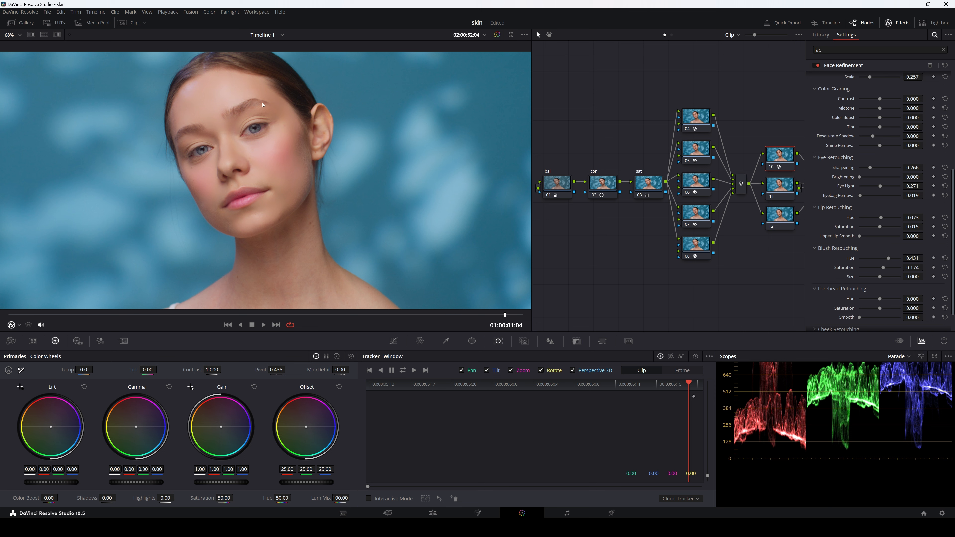
left_click_drag(860, 318, 867, 319)
Review the Face Refinement settings, hide the effects panel and compare the face with node 10 disabled and enabled.
scroll(847, 303, "down", 2)
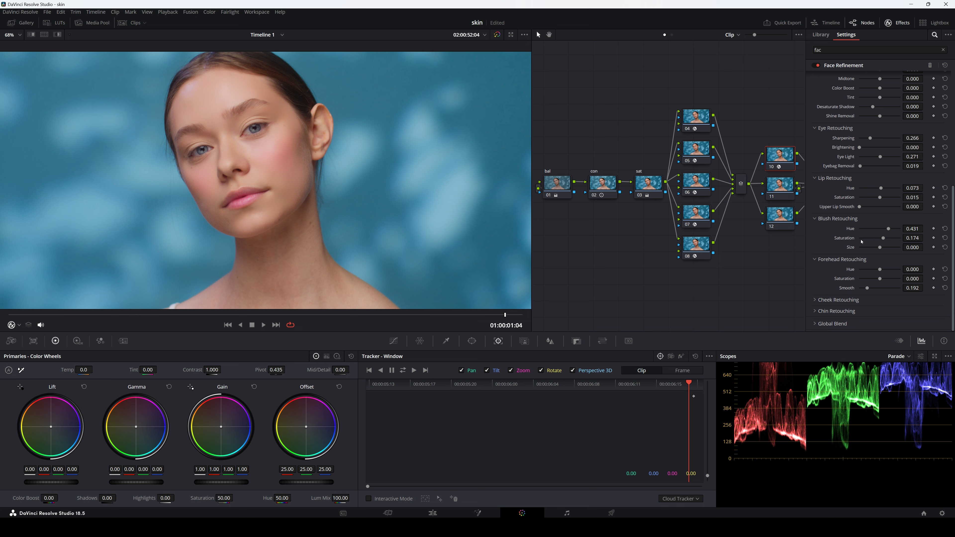
scroll(861, 241, "up", 6)
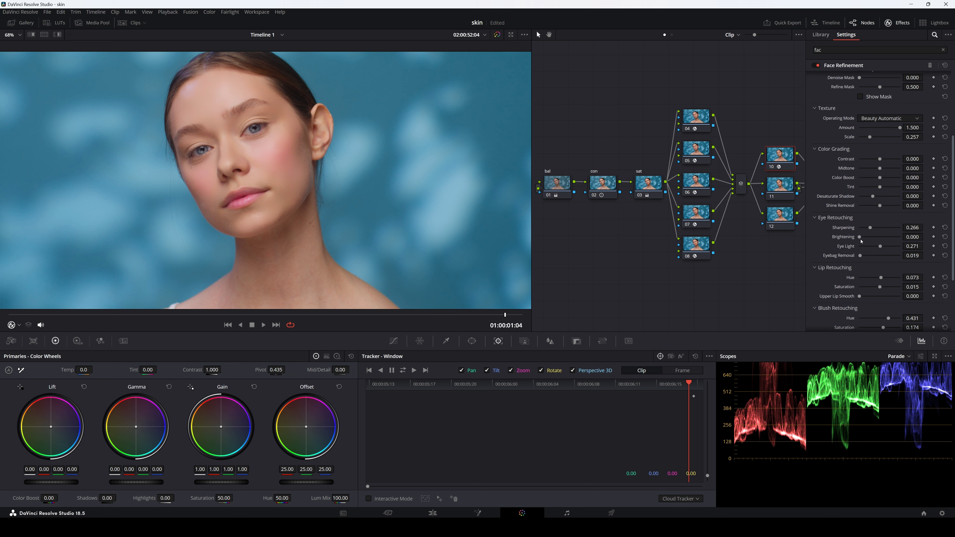
scroll(861, 241, "up", 8)
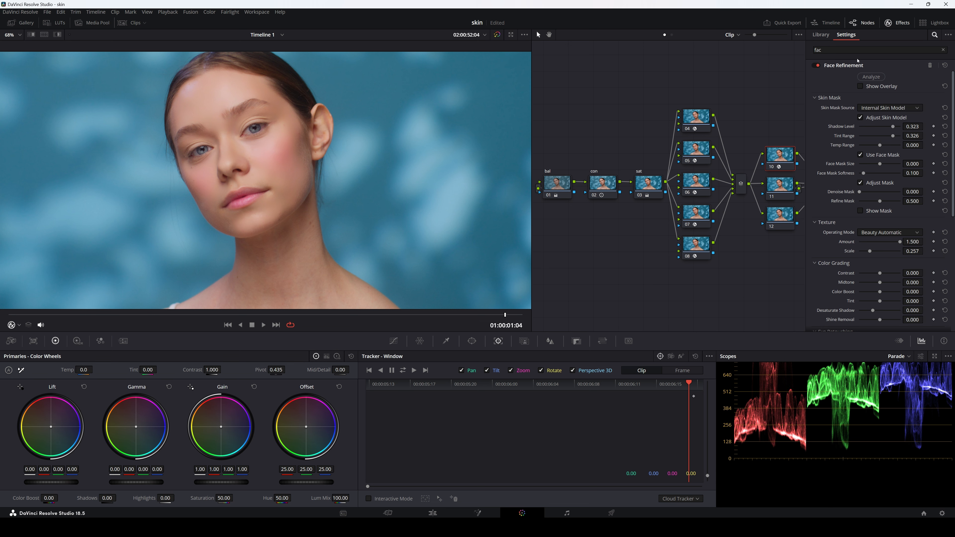
left_click(896, 22)
scroll(300, 141, "up", 2)
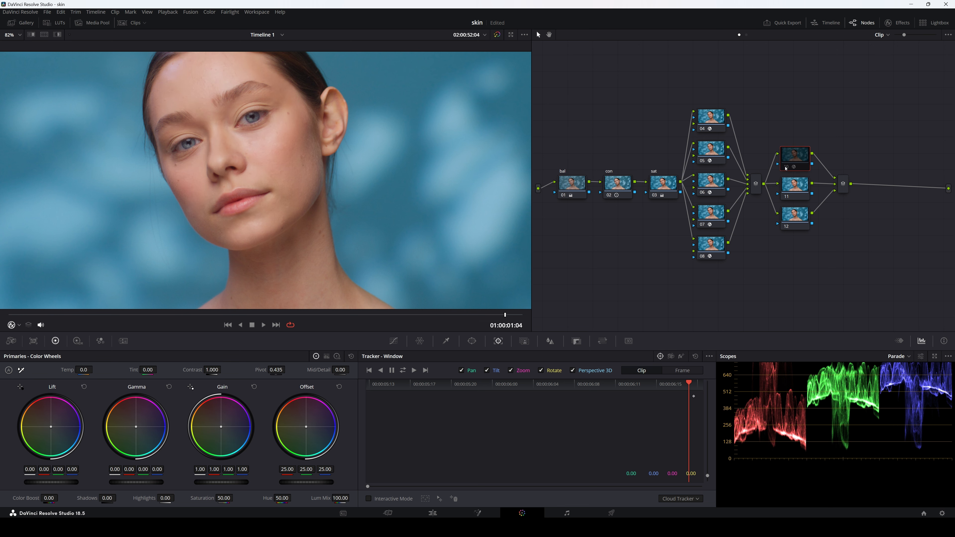
scroll(319, 182, "down", 4)
scroll(319, 182, "down", 1)
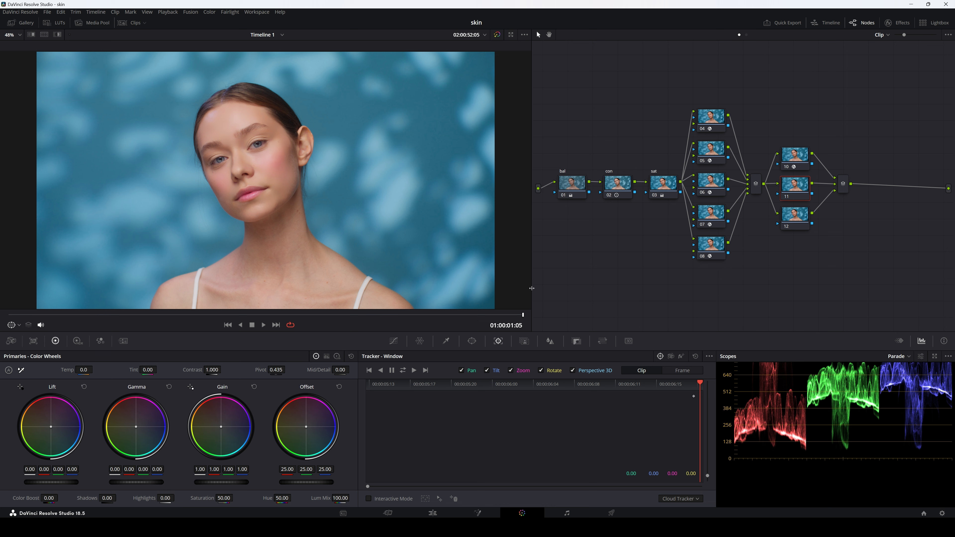
Qualify the neck skin on node 11 by sampling it, refining the highlighted matte with Blur Radius 4.6 and Denoise 8.6.
left_click(447, 341)
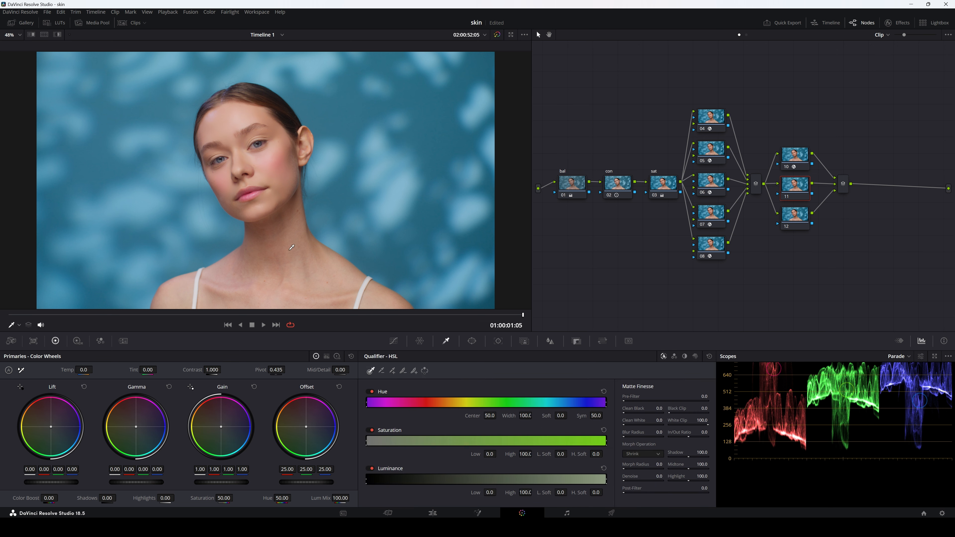
left_click(281, 256)
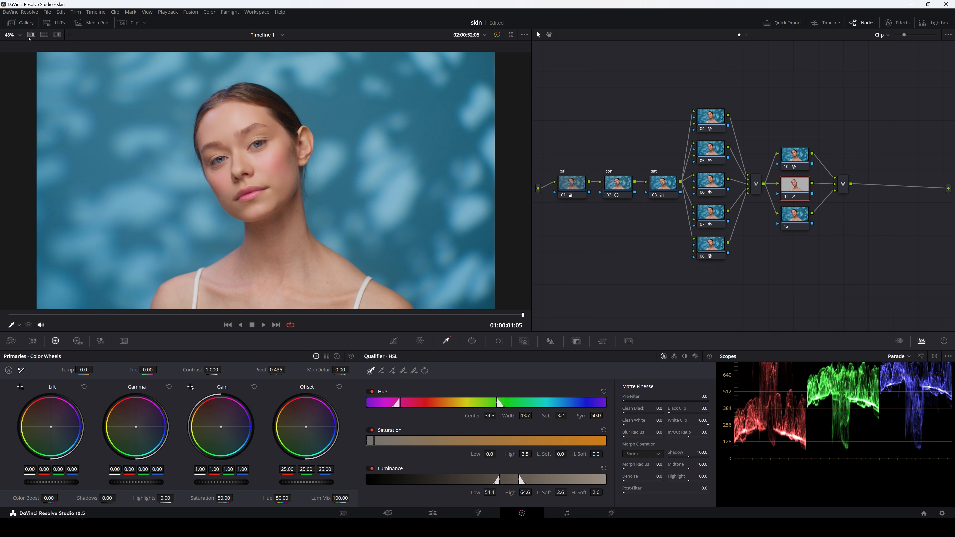
left_click(57, 37)
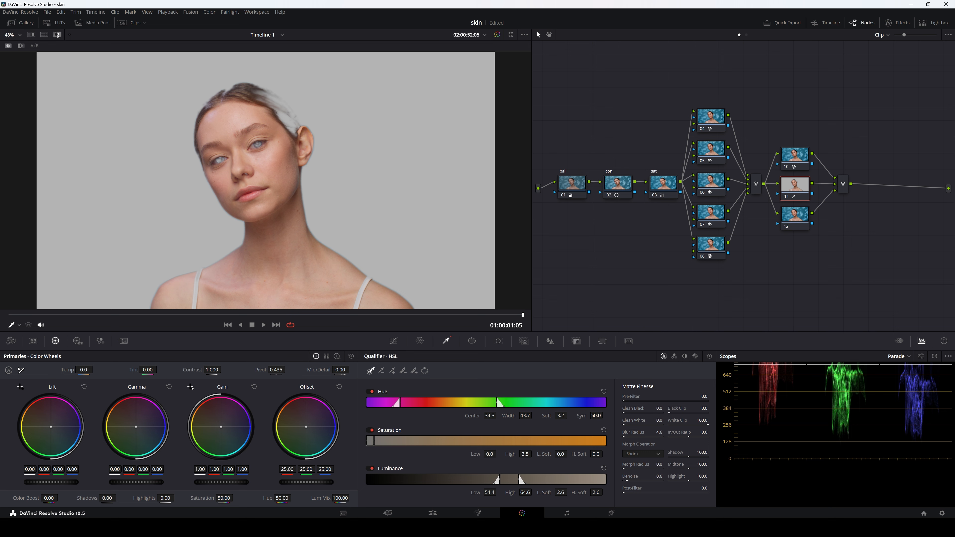
left_click(57, 35)
left_click(57, 35)
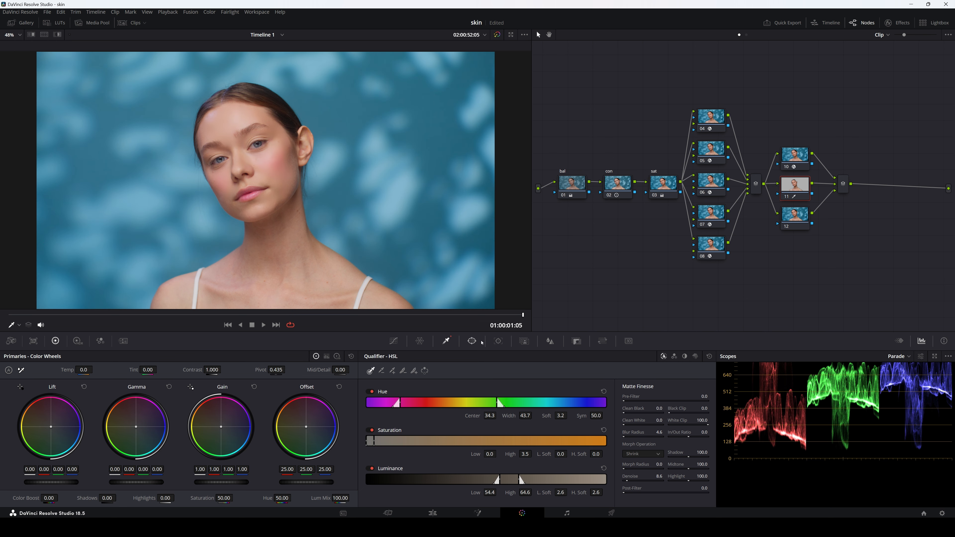
Draw a closed curve window on node 11 around the woman's neck and shoulders, following the jawline and extending below the frame.
left_click(472, 341)
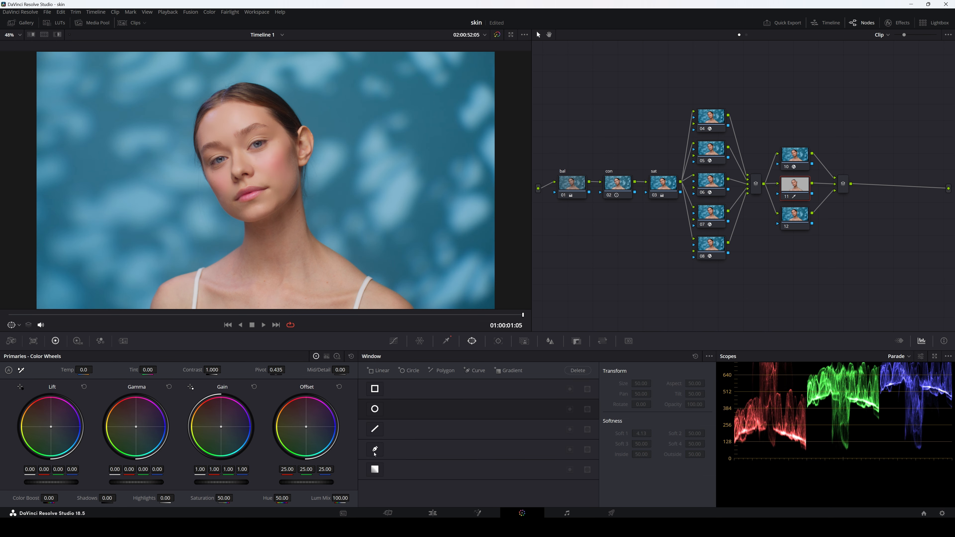
left_click(375, 450)
scroll(162, 303, "down", 2)
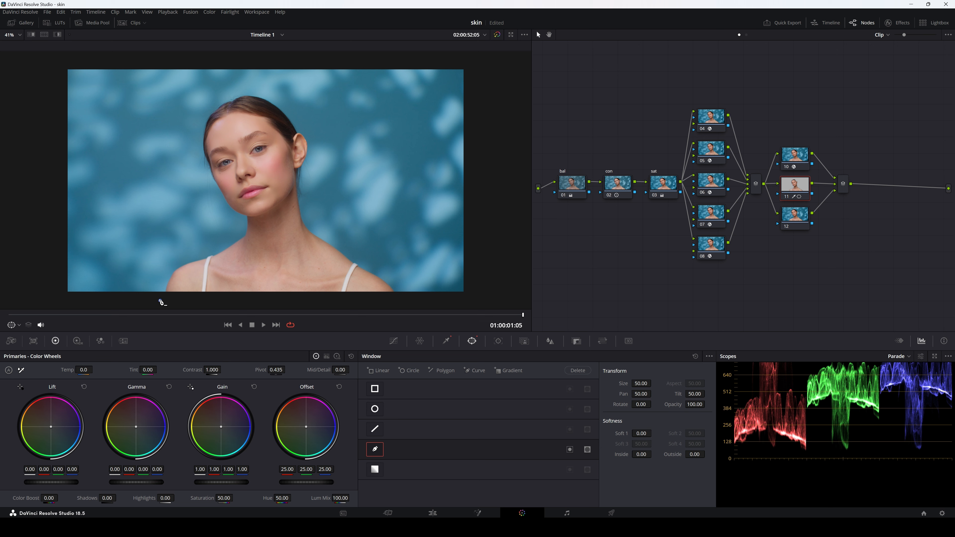
left_click(160, 300)
left_click(175, 264)
left_click(202, 248)
left_click(218, 242)
left_click(233, 235)
left_click(243, 223)
left_click(247, 218)
left_click(263, 212)
left_click(282, 200)
left_click(312, 201)
left_click(338, 220)
left_click(362, 239)
left_click(376, 252)
left_click(381, 259)
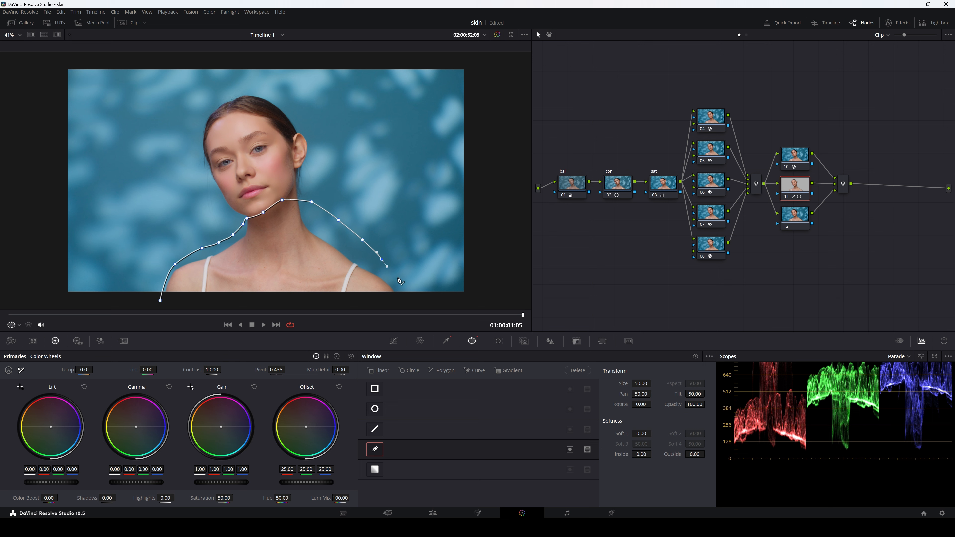
left_click(399, 280)
left_click(404, 300)
left_click(344, 308)
left_click(268, 303)
left_click(187, 307)
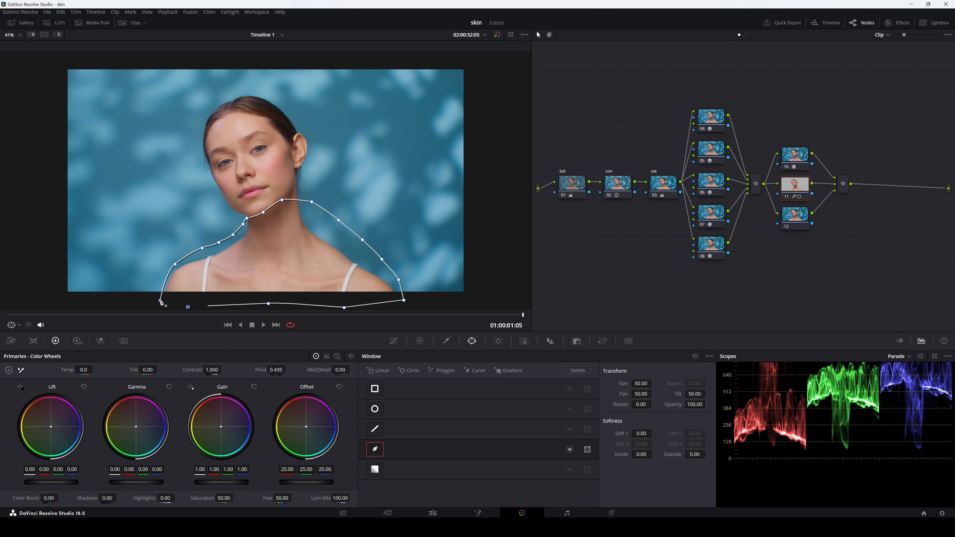
left_click(161, 301)
Soften the neck window's edge with Soft 1 at 6.10, Inside at 1.72 and Outside at 0.24.
left_click_drag(640, 455, 700, 454)
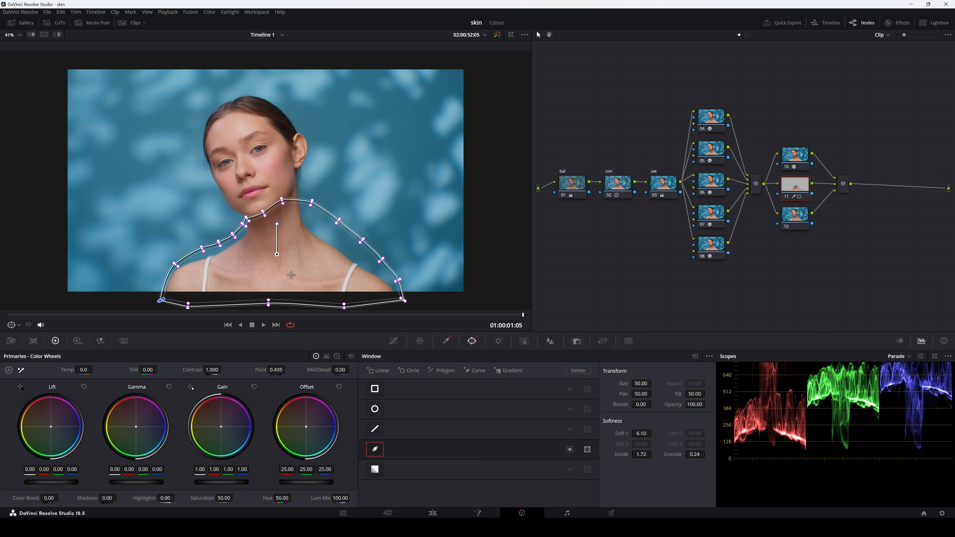
scroll(259, 244, "up", 1)
scroll(259, 244, "up", 1)
scroll(299, 244, "down", 1)
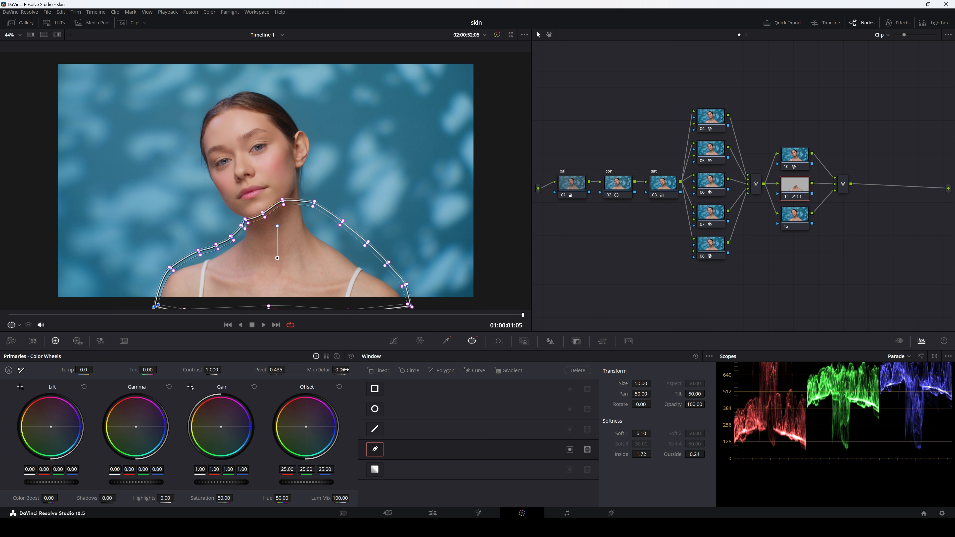
Set node 11's Mid/Detail to -51.50 and Contrast to 1.124, and turn off the on-screen window overlay.
left_click_drag(340, 369, 332, 370)
left_click_drag(213, 370, 222, 370)
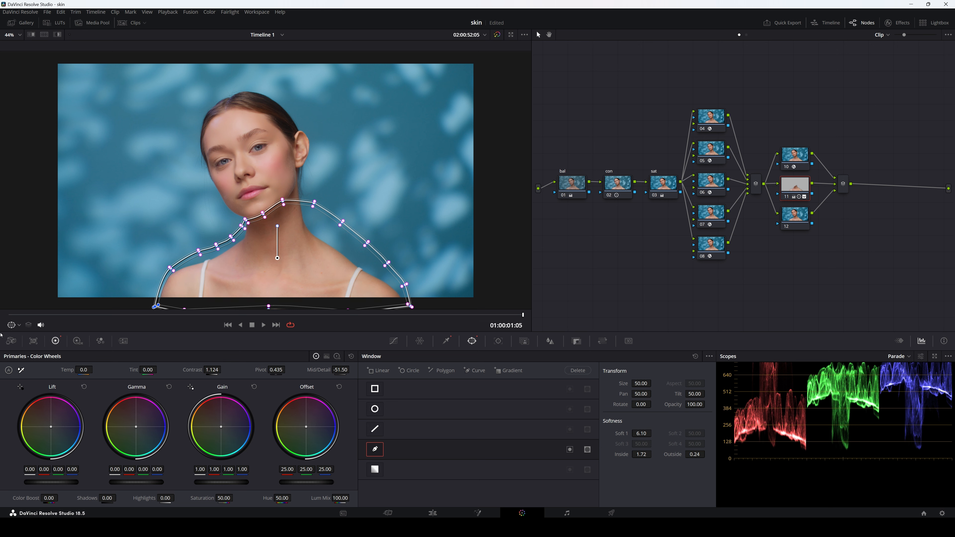
left_click(18, 325)
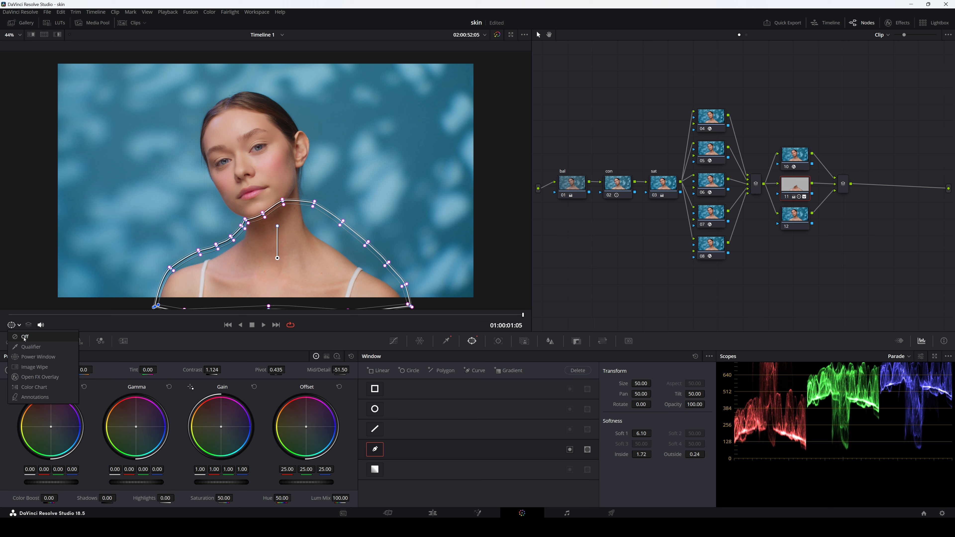
left_click(36, 334)
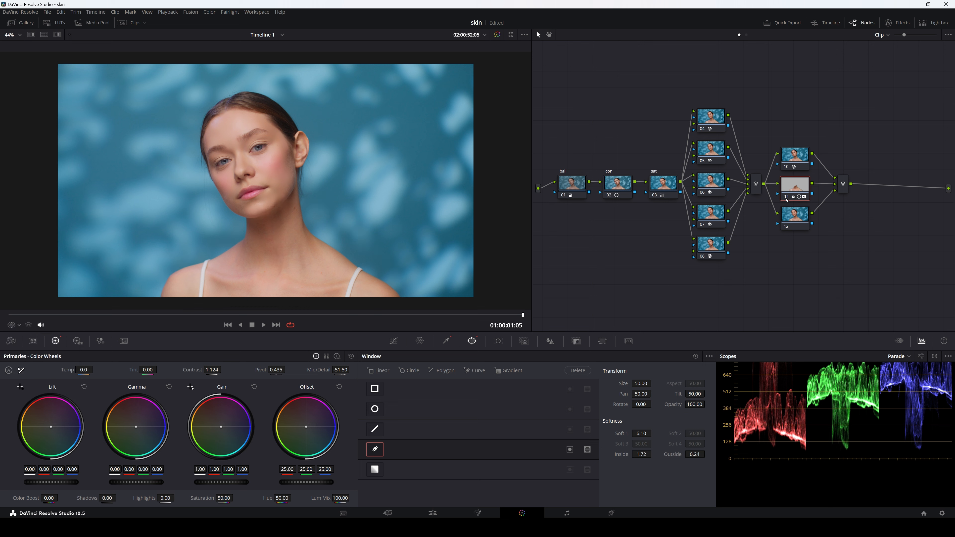
Compare the neck with node 11 disabled and enabled, and lower its Mid/Detail to -57.50.
left_click(786, 198)
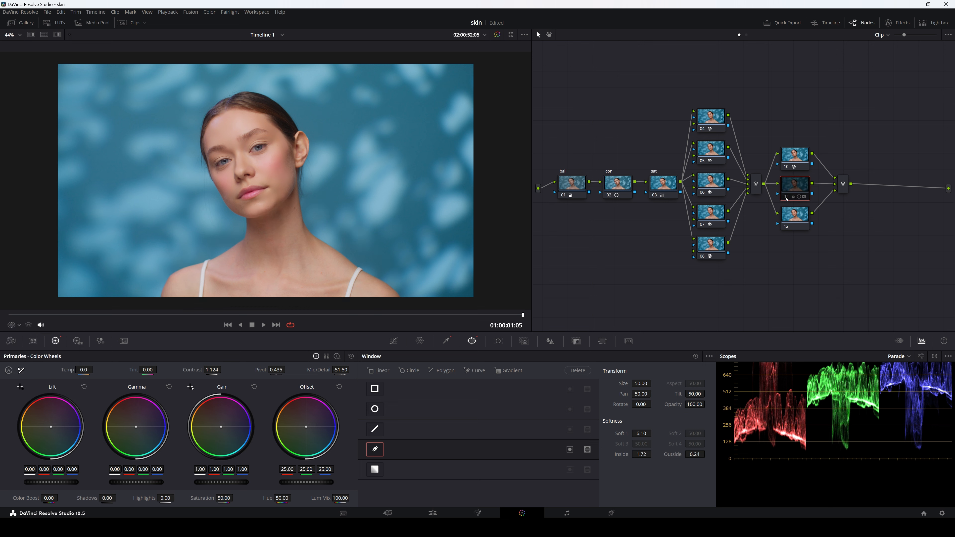
left_click(786, 198)
left_click(786, 198)
left_click(786, 197)
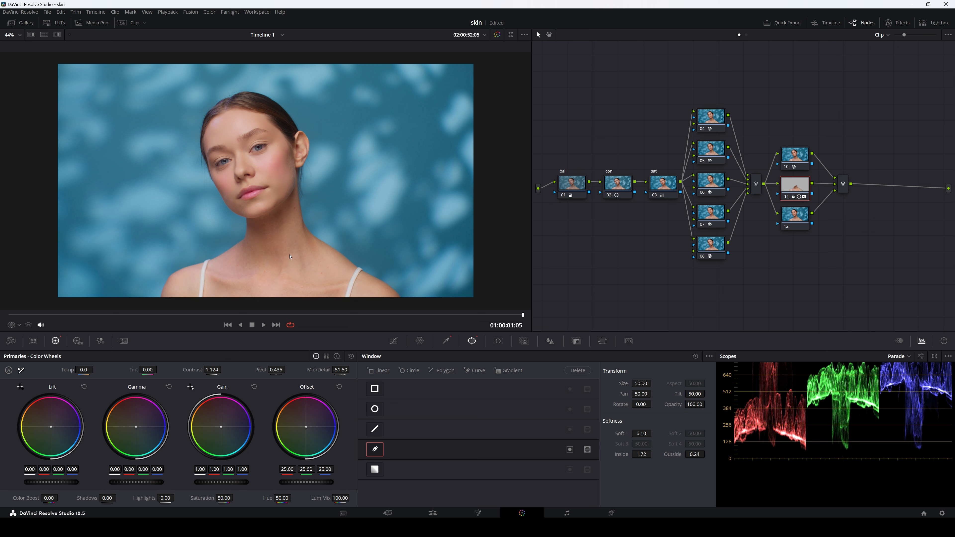
scroll(290, 268, "down", 1)
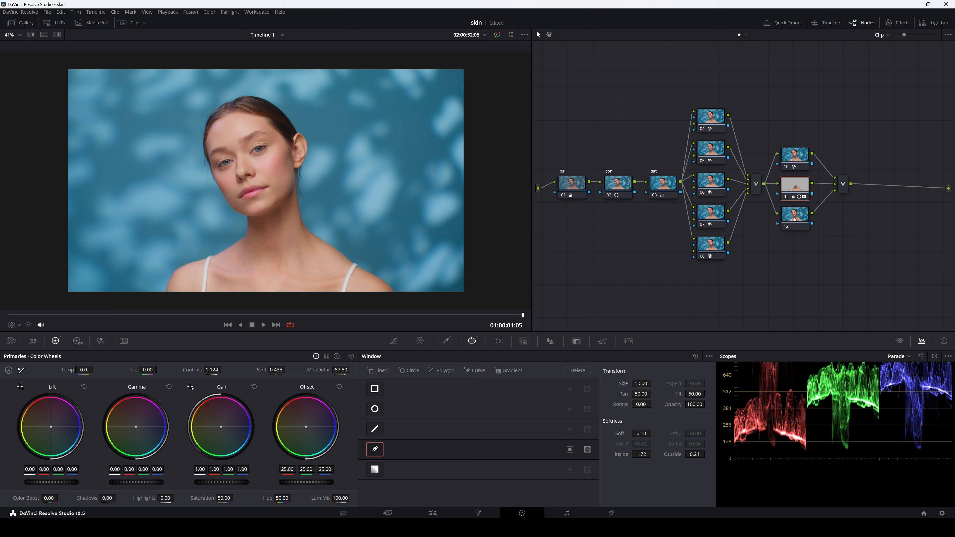
Add a circle window to node 12, shaped as a tall oval around the head with Aspect 37.71, Pan 48.63 and Soft 1 18.05.
left_click(794, 219)
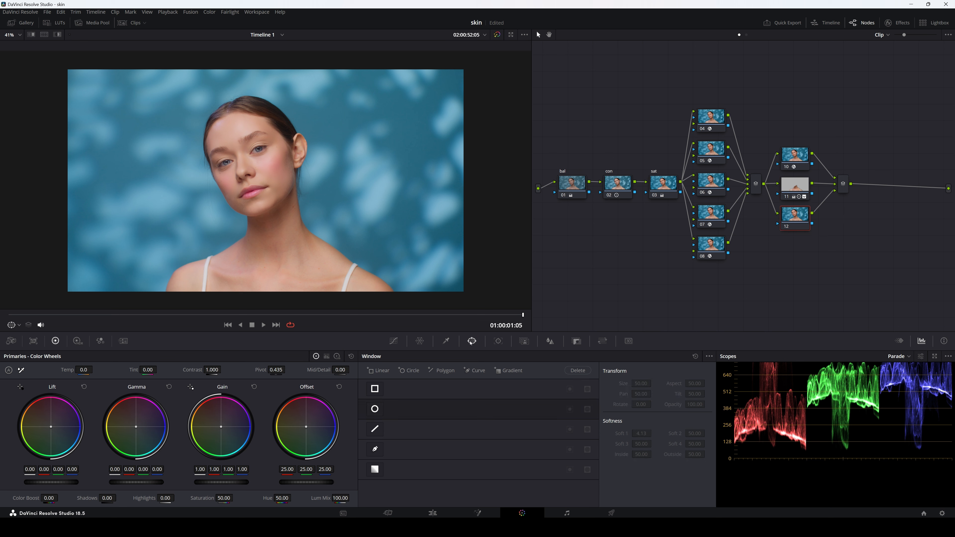
left_click(375, 410)
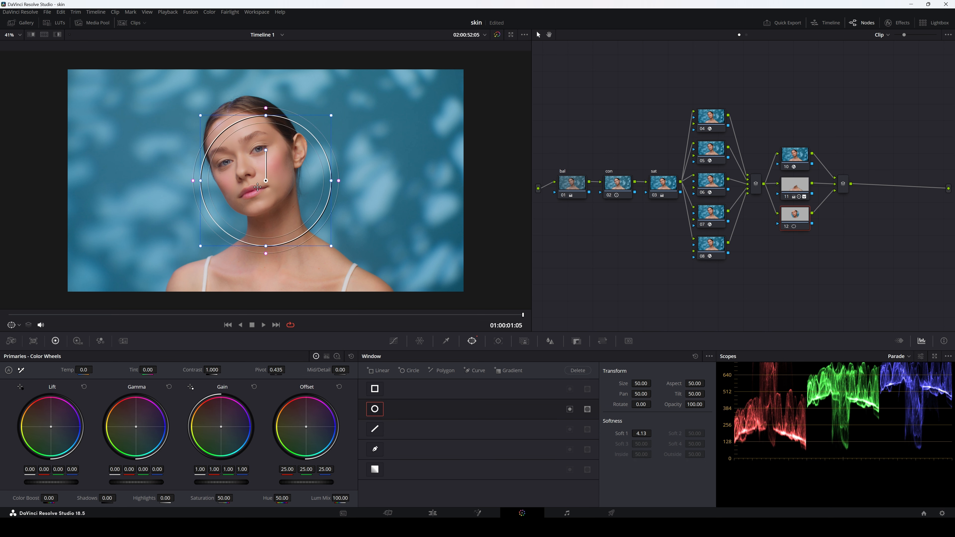
scroll(266, 248, "down", 1)
left_click_drag(266, 247, 265, 259)
left_click_drag(266, 181, 254, 180)
left_click_drag(651, 433, 653, 433)
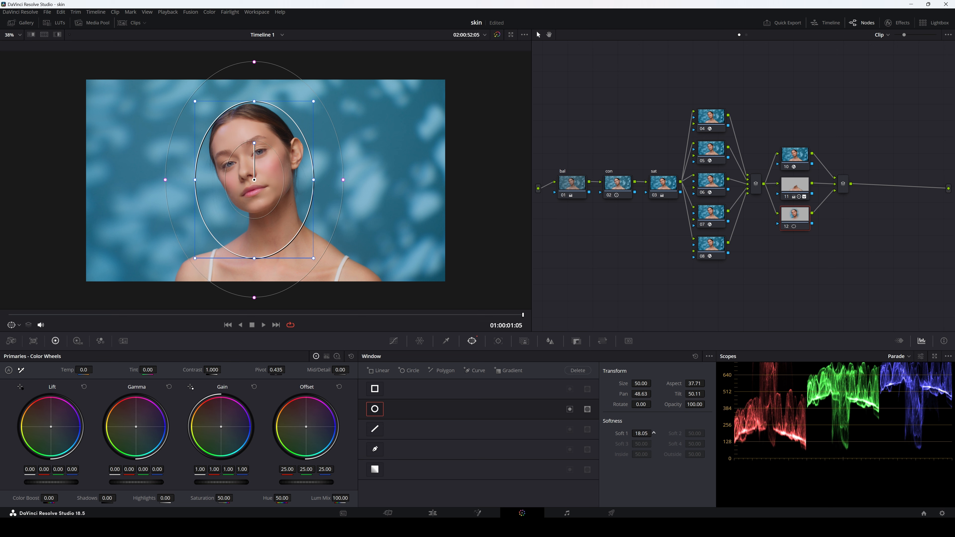
Invert the oval window and darken the surroundings with Gamma at -0.07 and Gain at 0.99.
left_click(569, 410)
left_click_drag(136, 482, 124, 482)
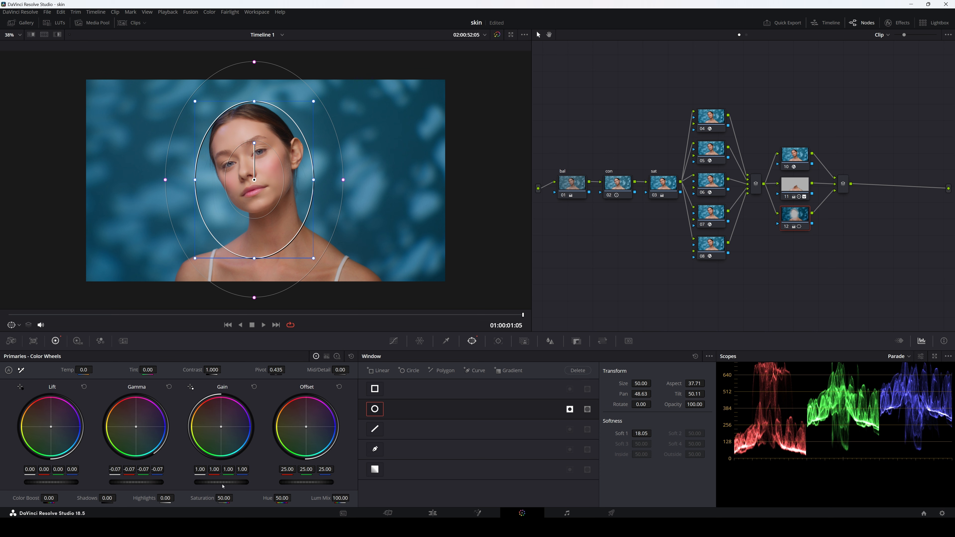
left_click_drag(221, 482, 218, 482)
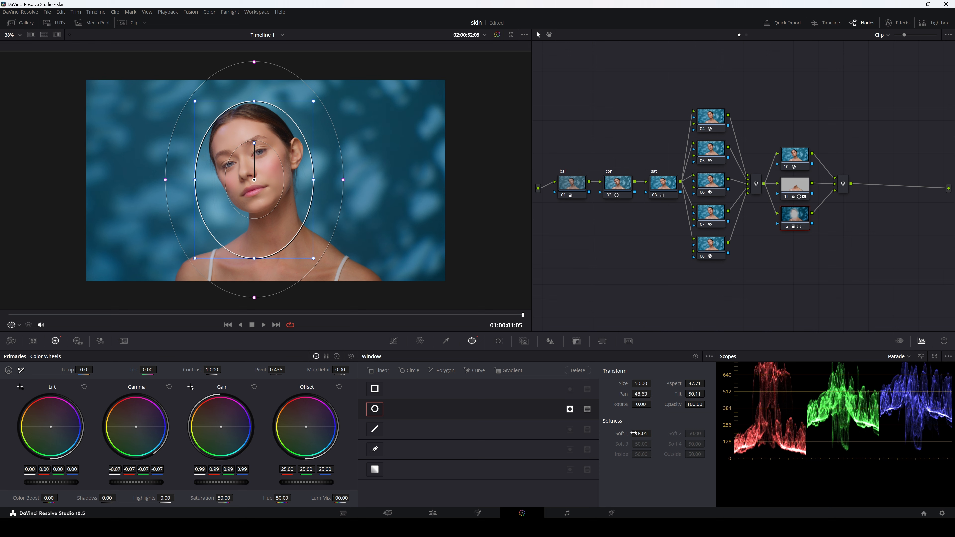
Set the oval window's Soft 1 to 20.89 and, with the window overlay hidden, compare the vignette with node 12 disabled and enabled.
left_click_drag(634, 434, 654, 433)
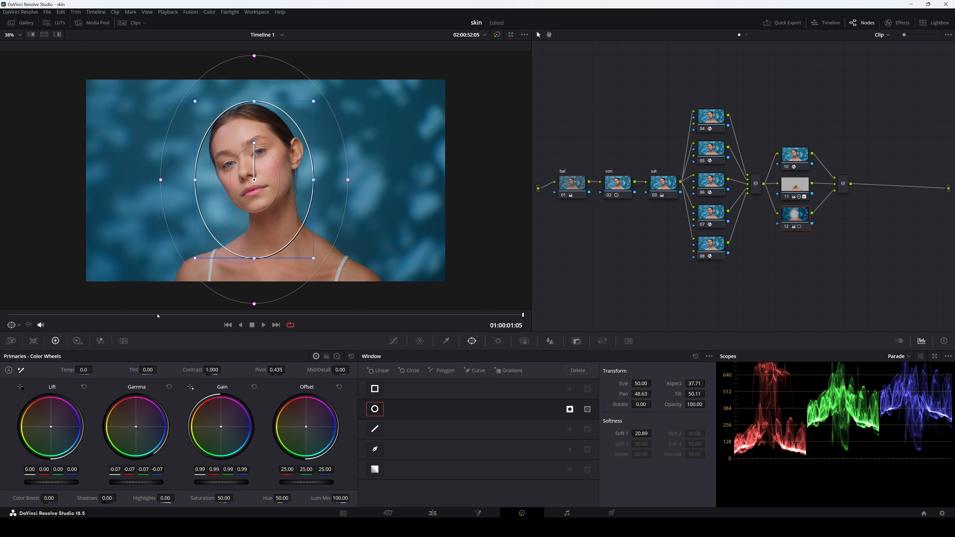
left_click(18, 325)
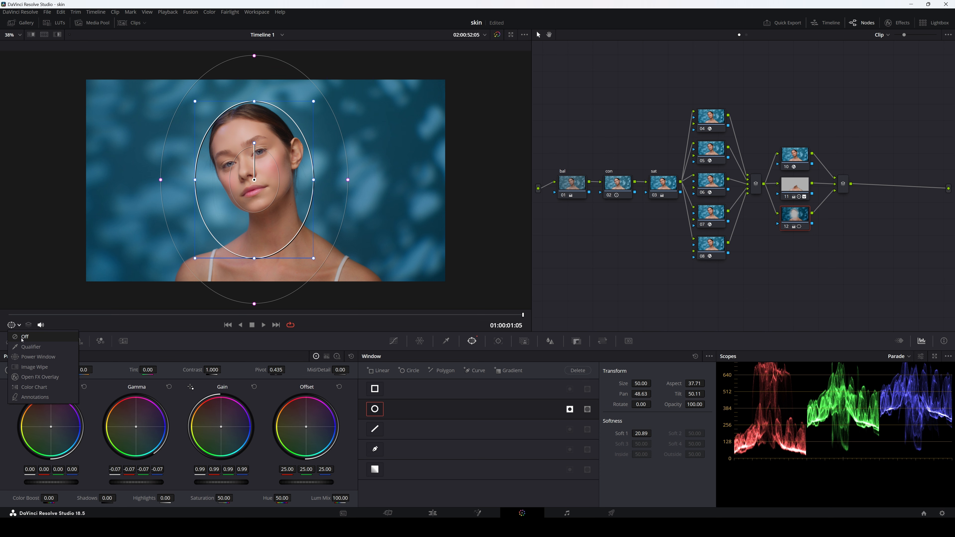
left_click(22, 337)
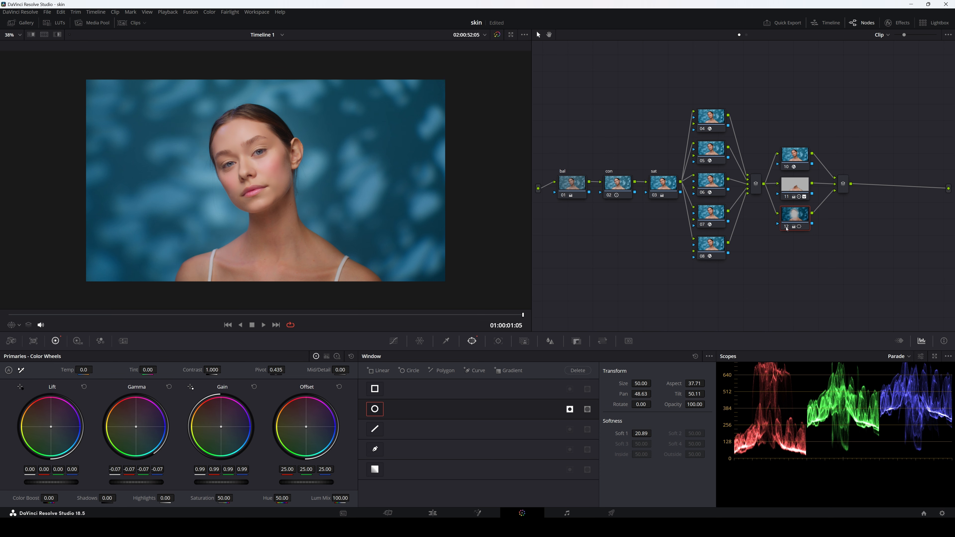
left_click(786, 227)
left_click(787, 227)
Brighten the neck and shoulders in node 11 with Gamma at 0.02 and Gain at 1.02.
left_click(790, 199)
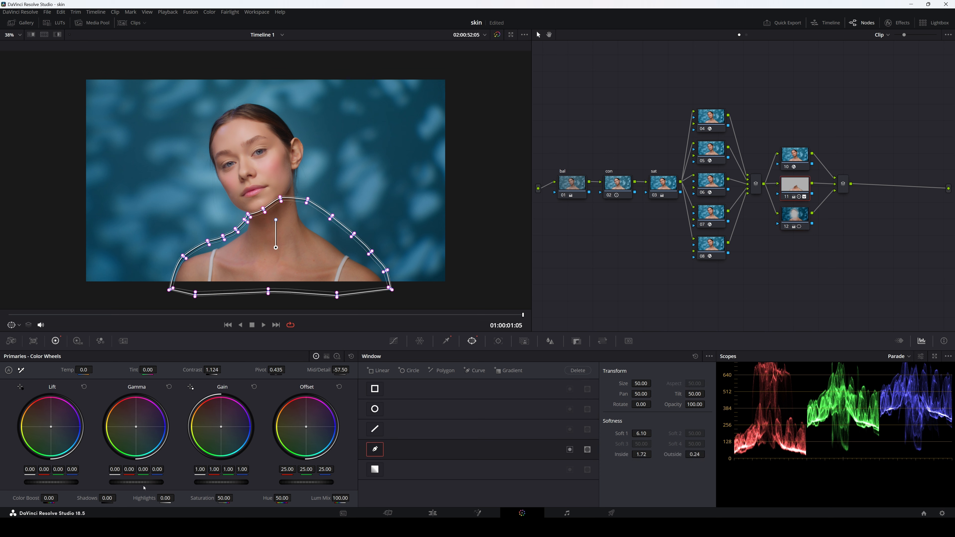
left_click_drag(136, 483, 146, 482)
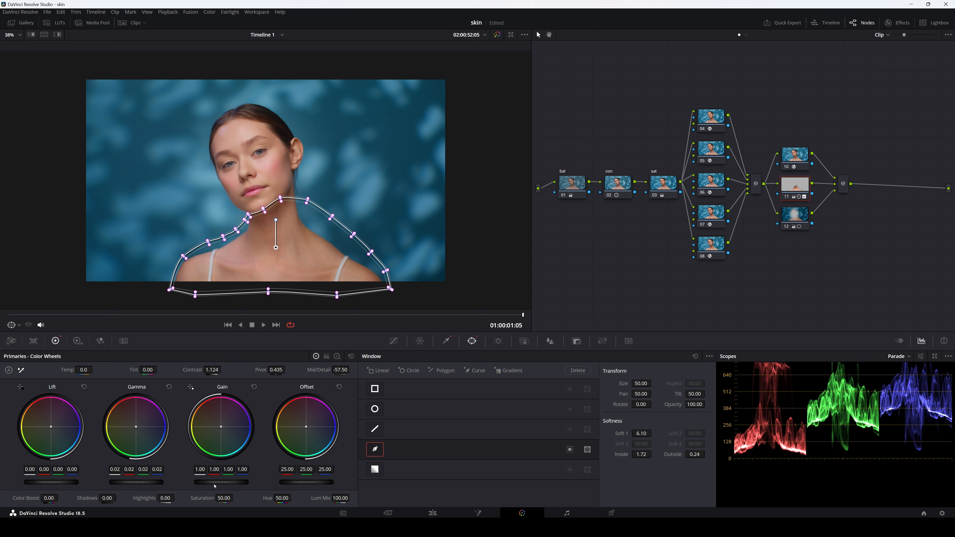
left_click_drag(221, 483, 225, 482)
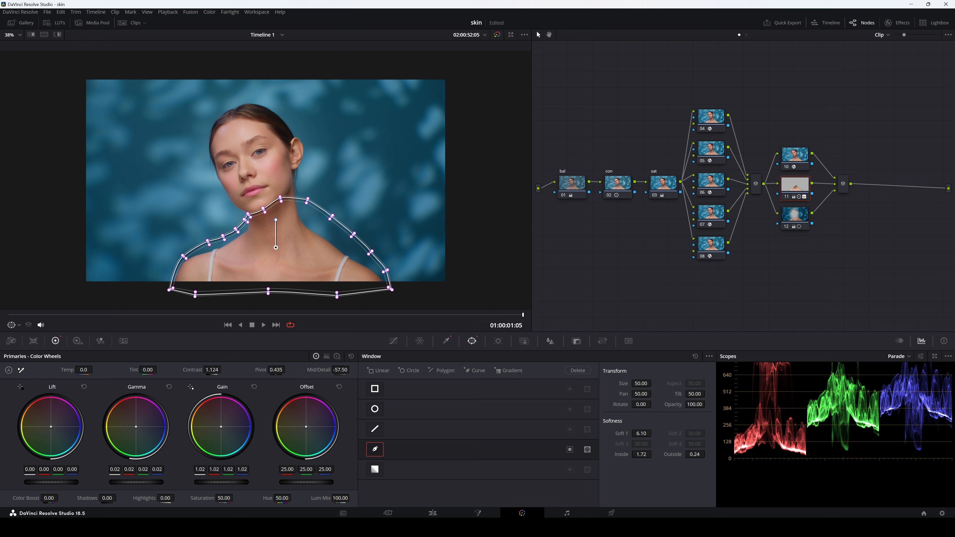
Select all nodes in the clip's node graph and save the project.
left_click(791, 212)
left_click(843, 183)
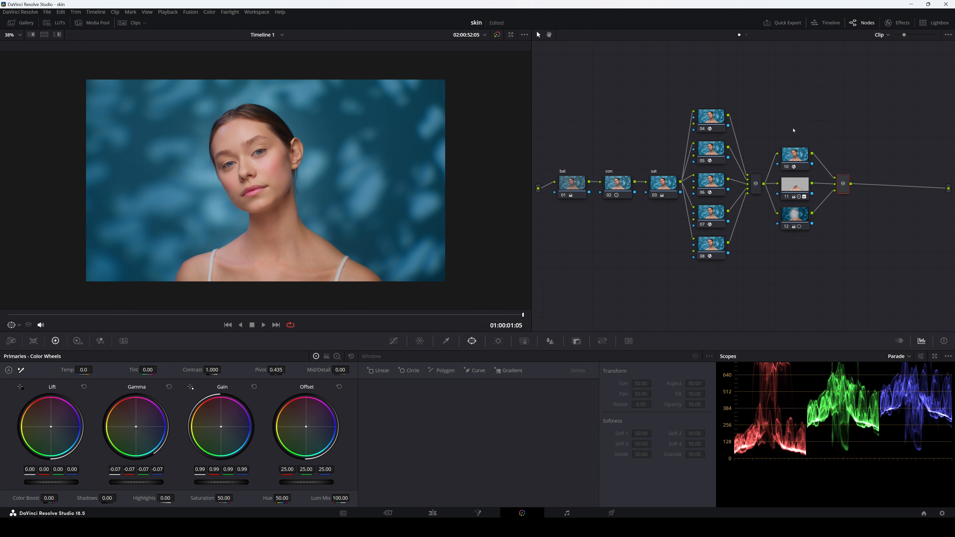
left_click_drag(572, 96, 856, 289)
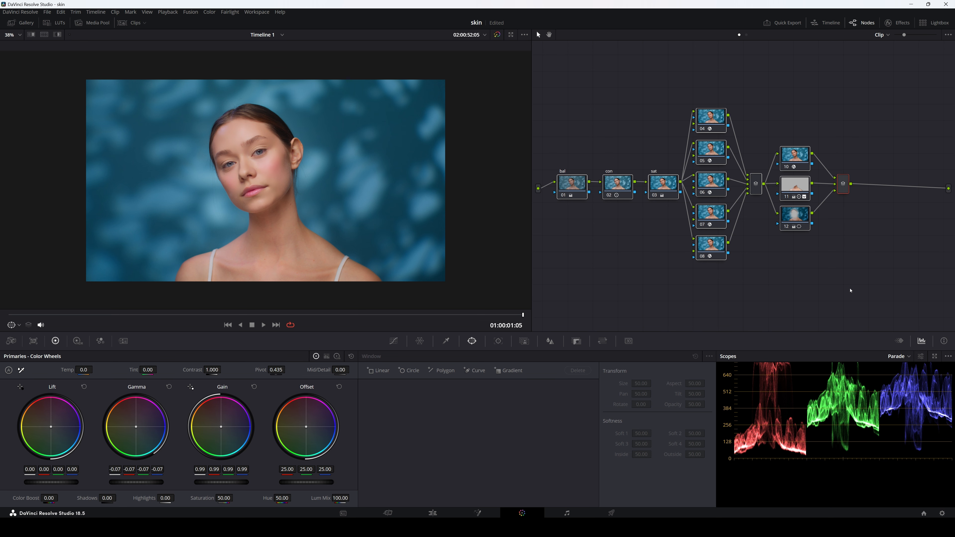
key("ctrl+s")
Compare the portrait before and after the full grade by repeatedly disabling and enabling all selected nodes.
scroll(347, 211, "up", 2)
key("ctrl+d")
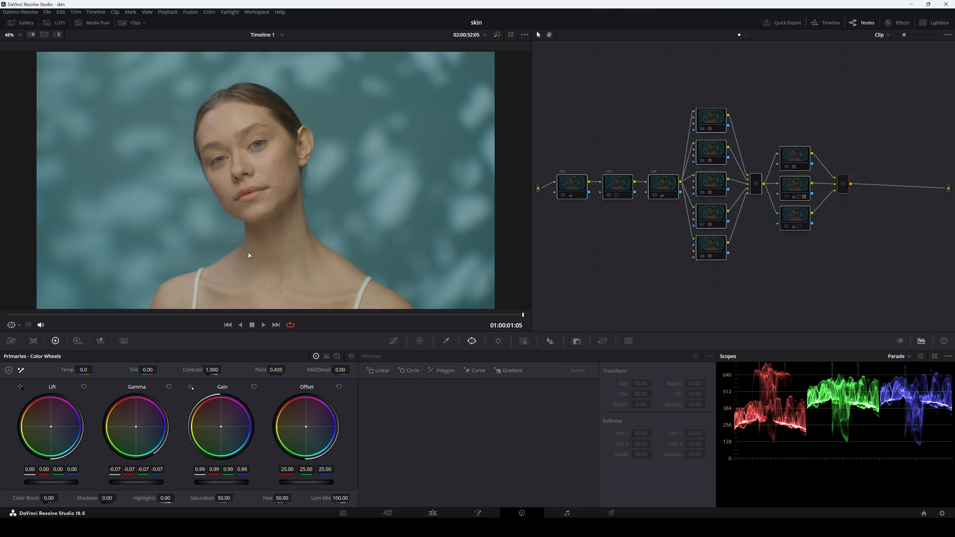
key("ctrl+d")
key("ctrl+d")
key("ctrl+d")
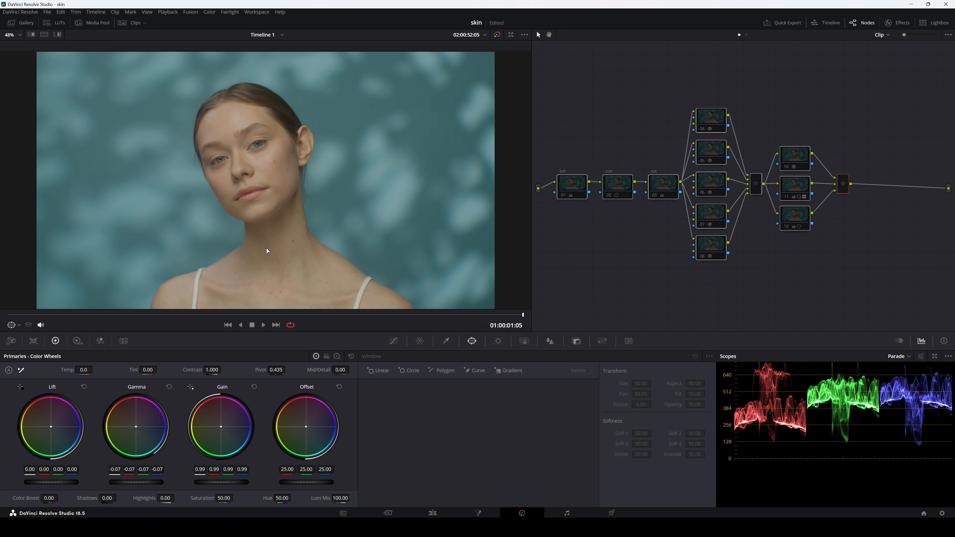
key("ctrl+d")
key("ctrl+d")
key("ctrl+d")
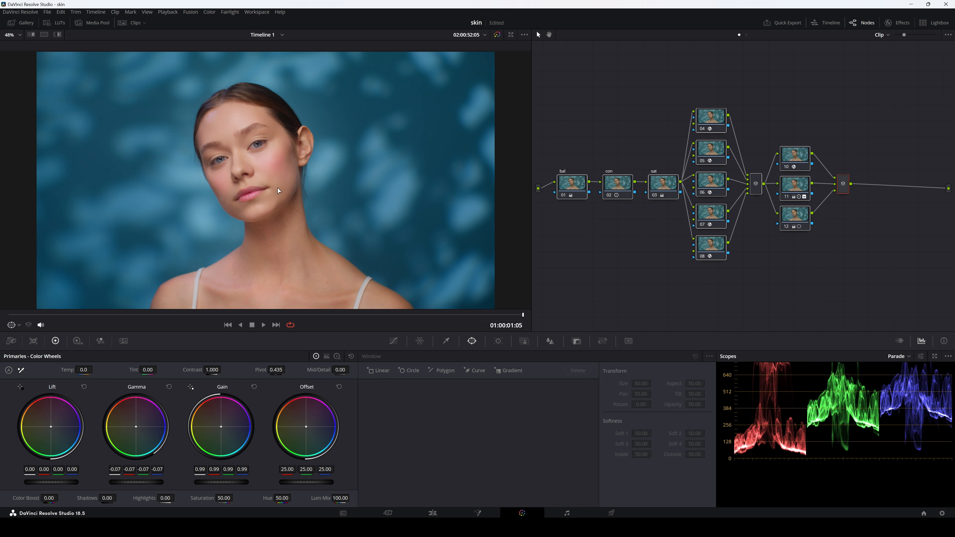
key("ctrl+d")
key("ctrl+d")
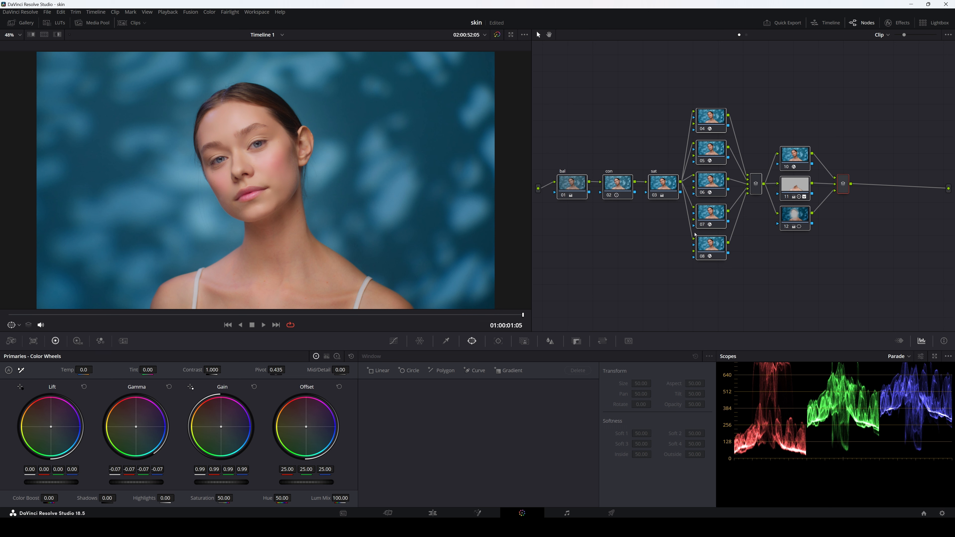